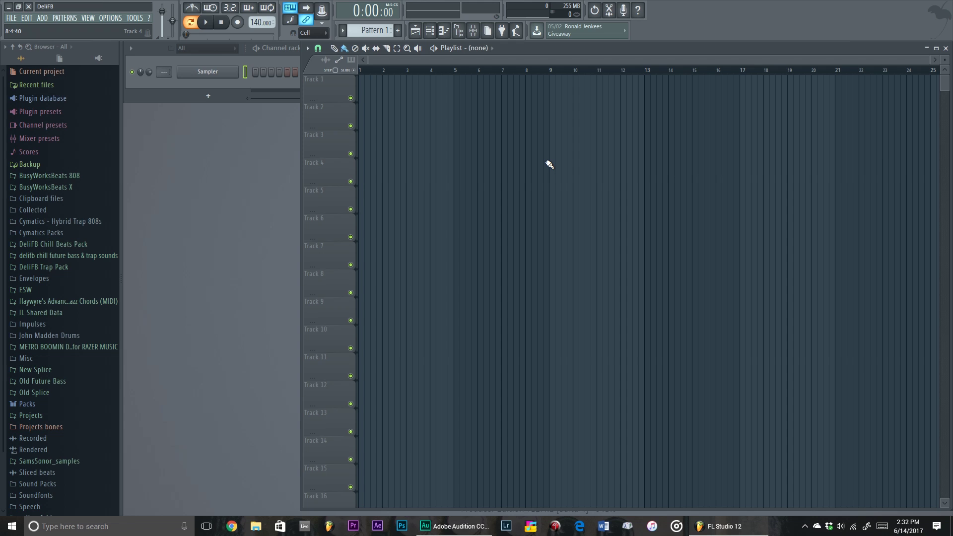
Step: Look through the metronome sound options without changing the selection, and turn the metronome on
right_click(195, 7)
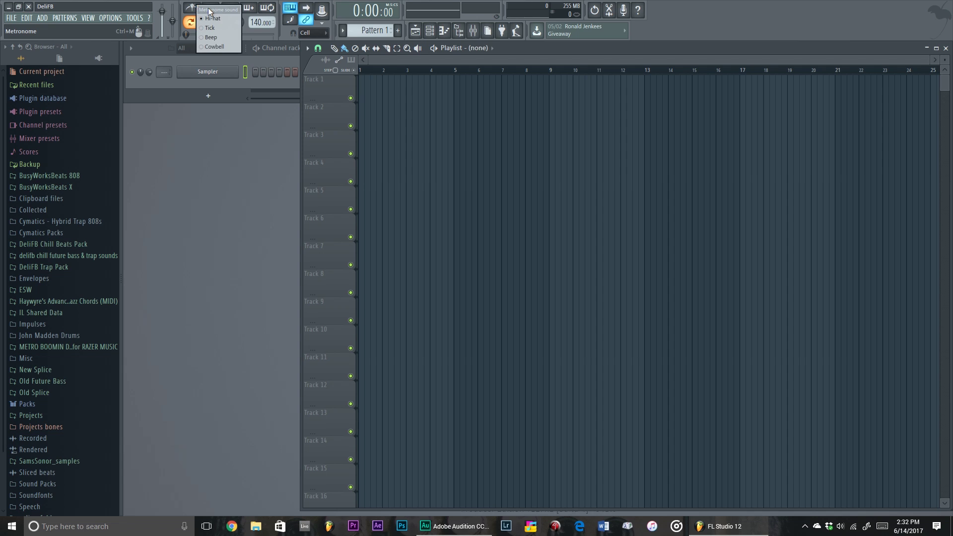
click(160, 87)
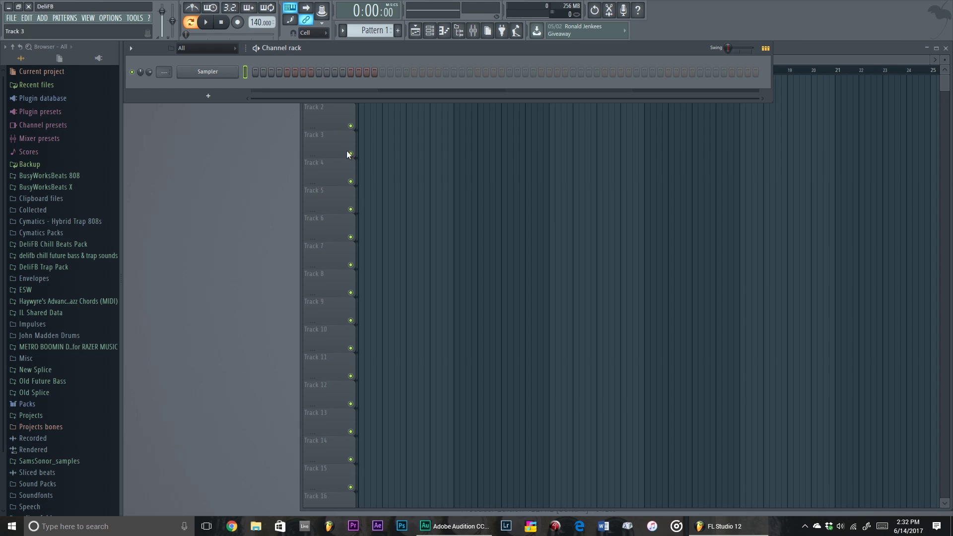
click(484, 209)
click(193, 7)
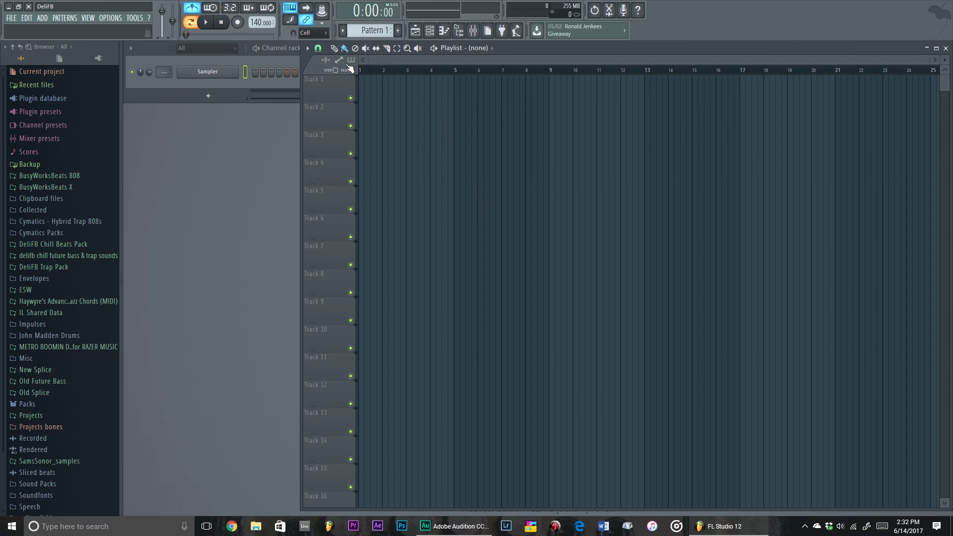
Step: Select the first four bars on the playlist timeline and clear that selection again
scroll(362, 62, up, 3)
drag(361, 70, 658, 86)
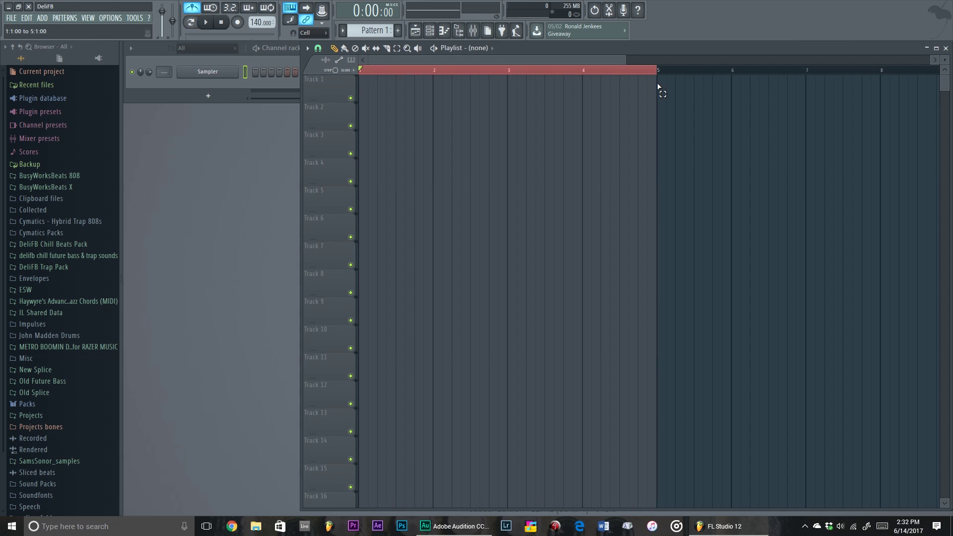
key(ctrl+d)
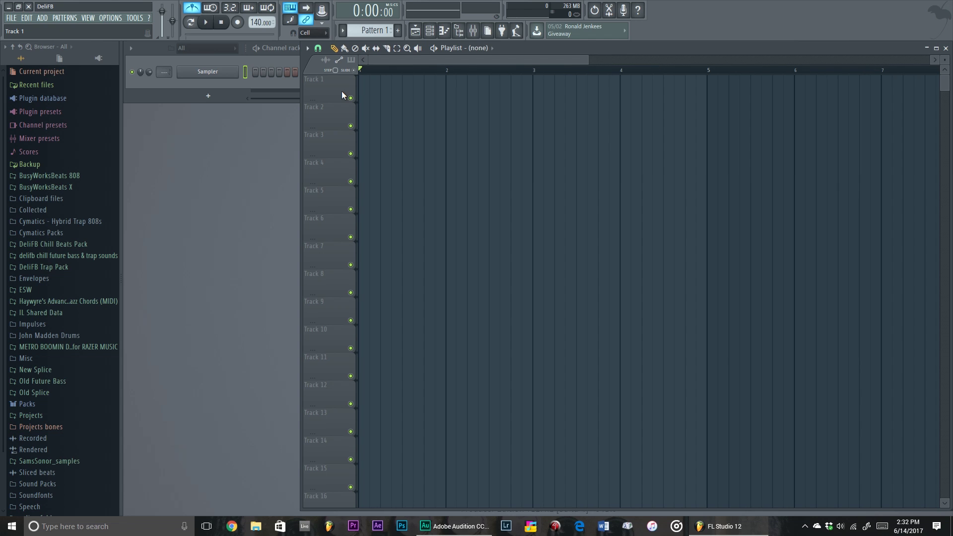
scroll(342, 95, down, 2)
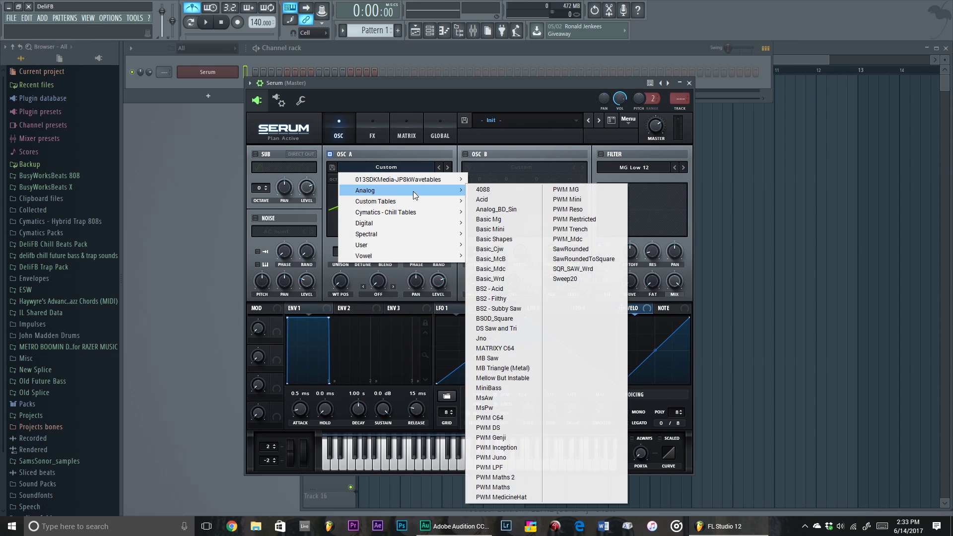
Step: Load the Analog_BD_Sin wavetable into oscillator A and shape Env 1 to a 68 ms decay with sustain fully down
click(495, 211)
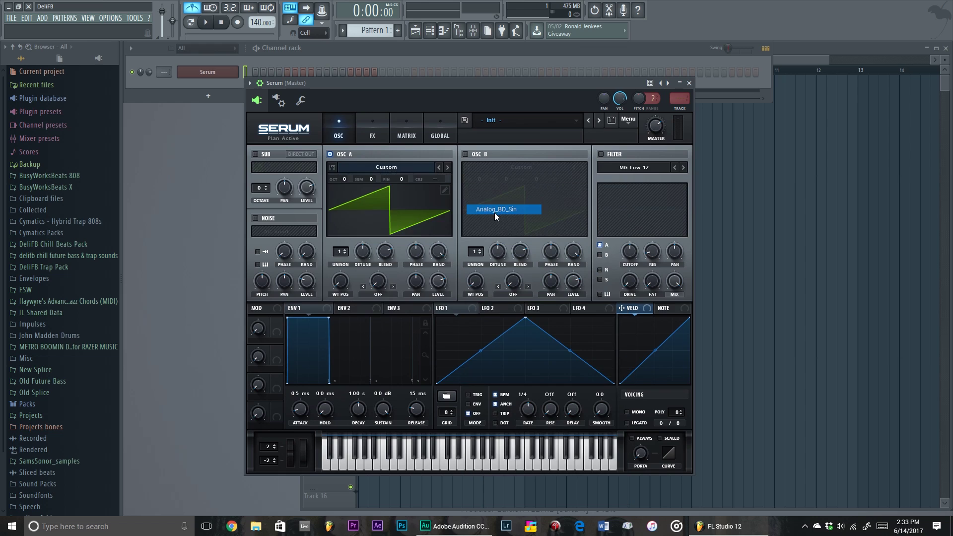
drag(470, 85, 505, 71)
drag(366, 305, 307, 401)
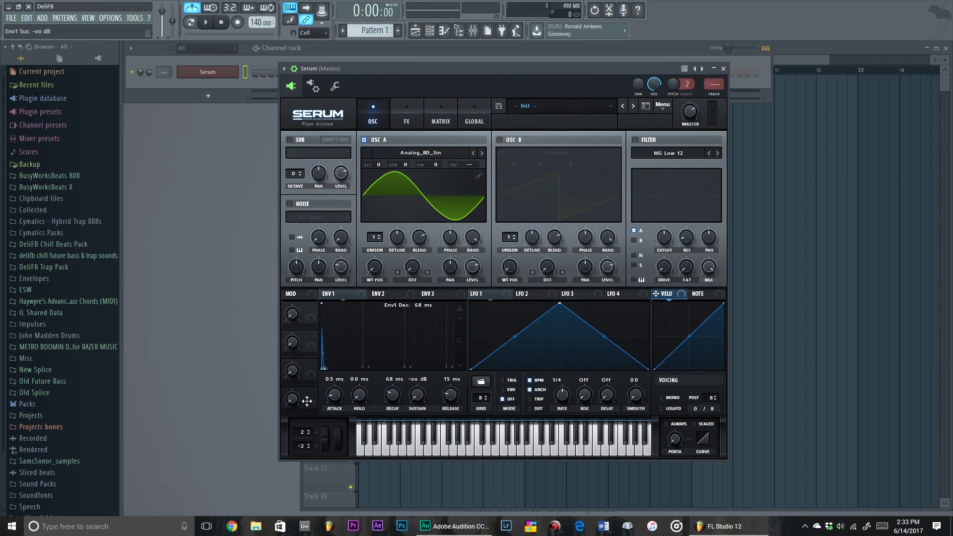
Step: Assign Env 2 to oscillator A's coarse pitch and shape it to a 50 ms decay with 0% sustain
click(406, 294)
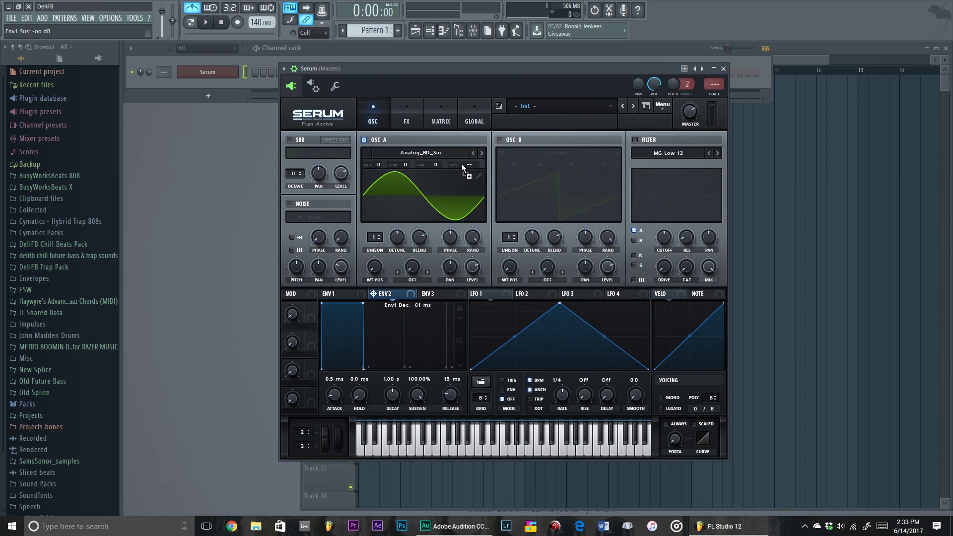
drag(363, 304, 301, 408)
Step: Reduce the Env 2 modulation amount on oscillator A's coarse pitch and shorten the Env 1 decay to 26 ms
click(441, 121)
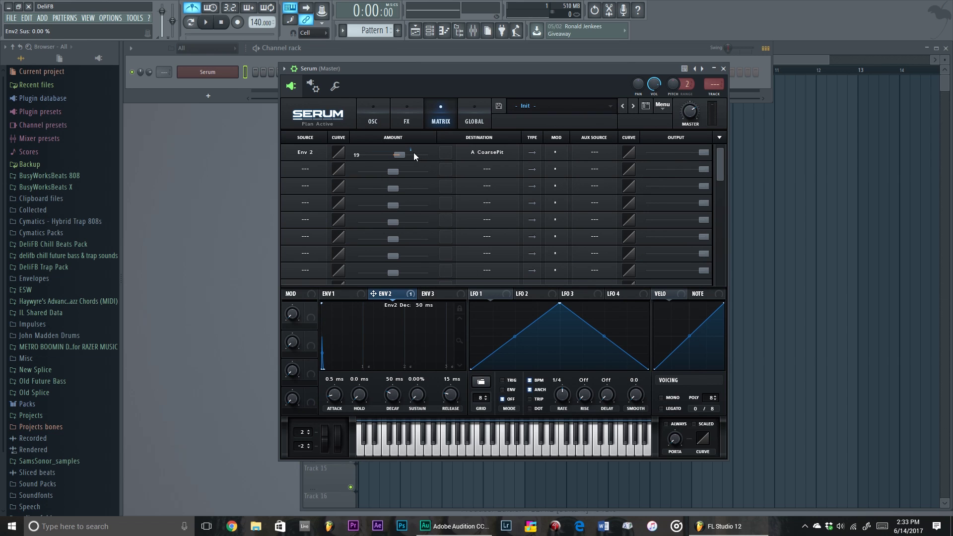
drag(399, 155, 395, 155)
click(371, 120)
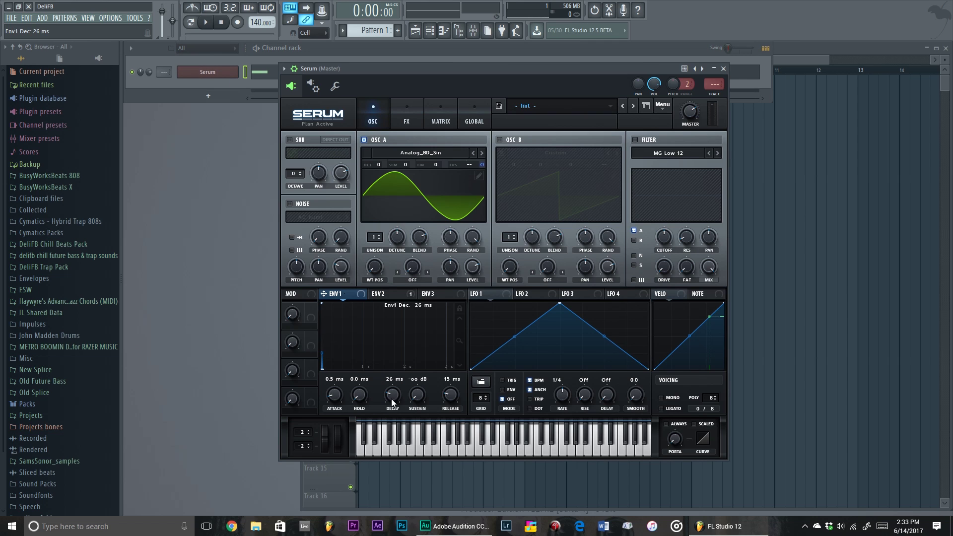
click(407, 292)
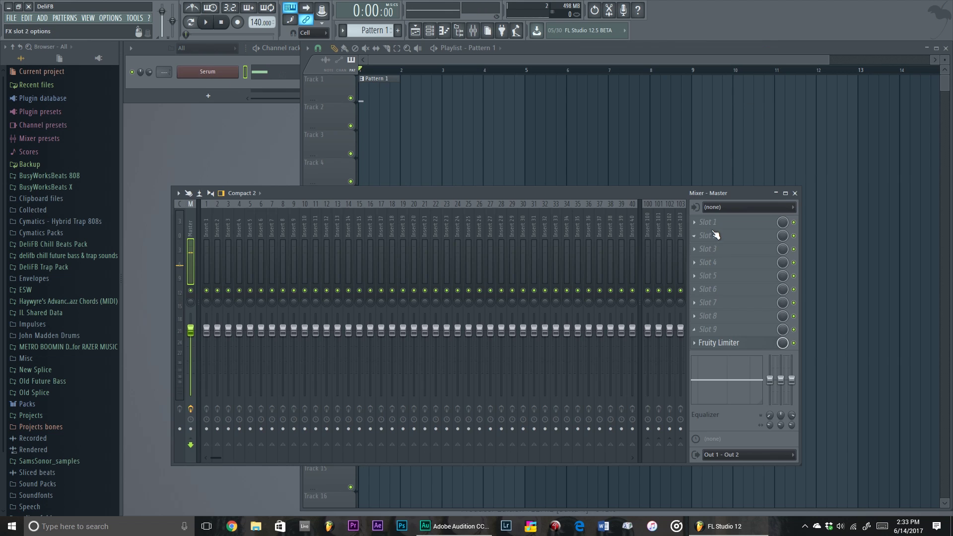
Step: Insert Fruity Parametric EQ 2 in the master's first slot and lower the band 1 low shelf to -18 dB at 400 Hz
click(716, 235)
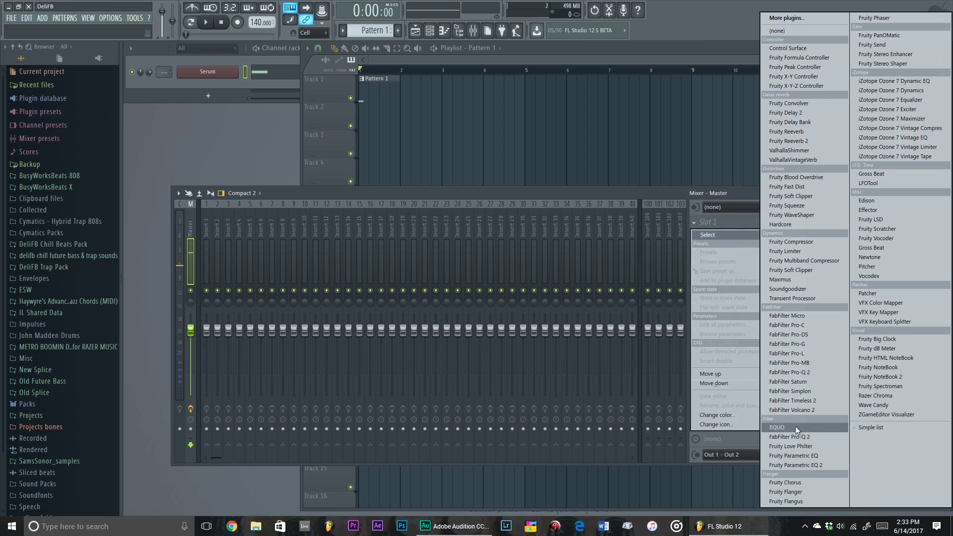
click(812, 464)
drag(202, 203, 218, 243)
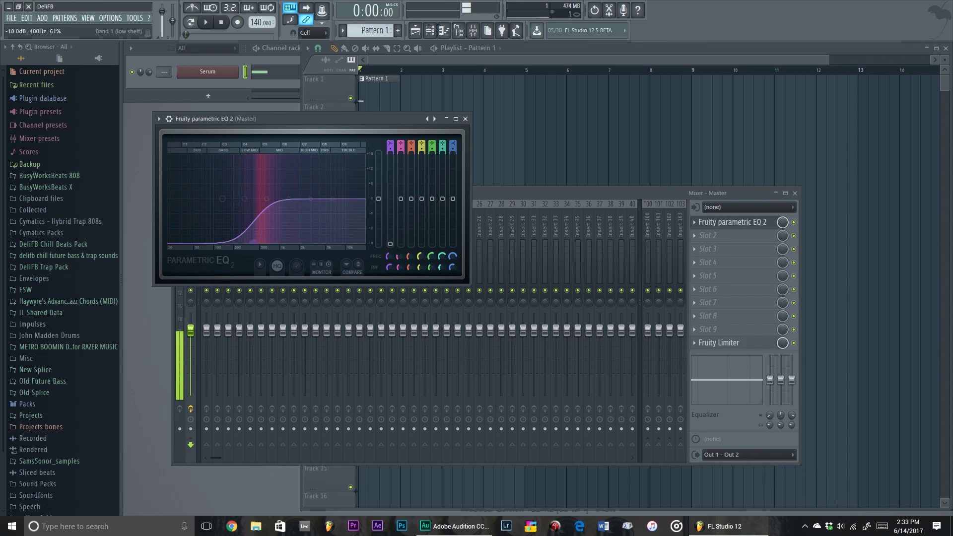
Step: Play the pattern several times to hear the equalized click, and close the EQ window
key(space)
key(space)
click(732, 222)
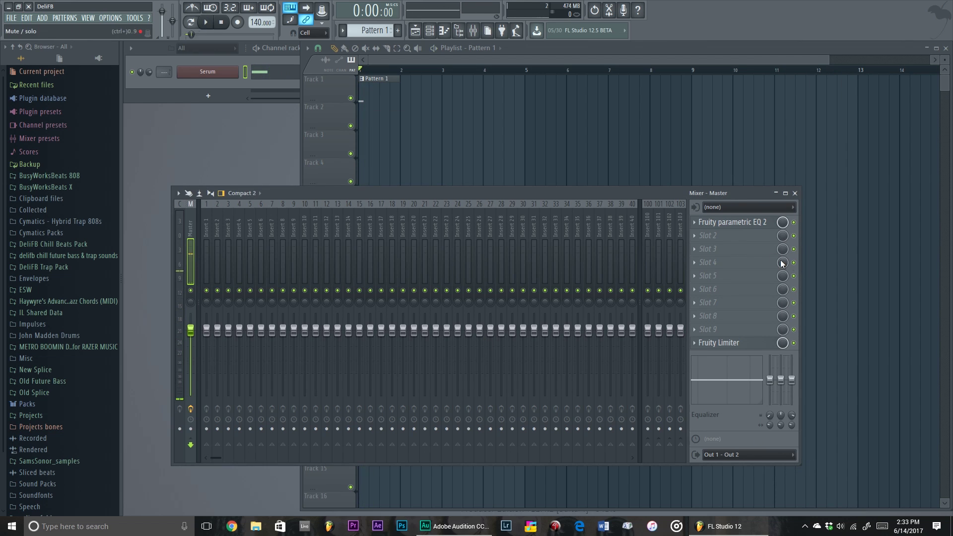
key(space)
key(space)
key(space)
key(space)
click(753, 239)
click(678, 203)
click(446, 50)
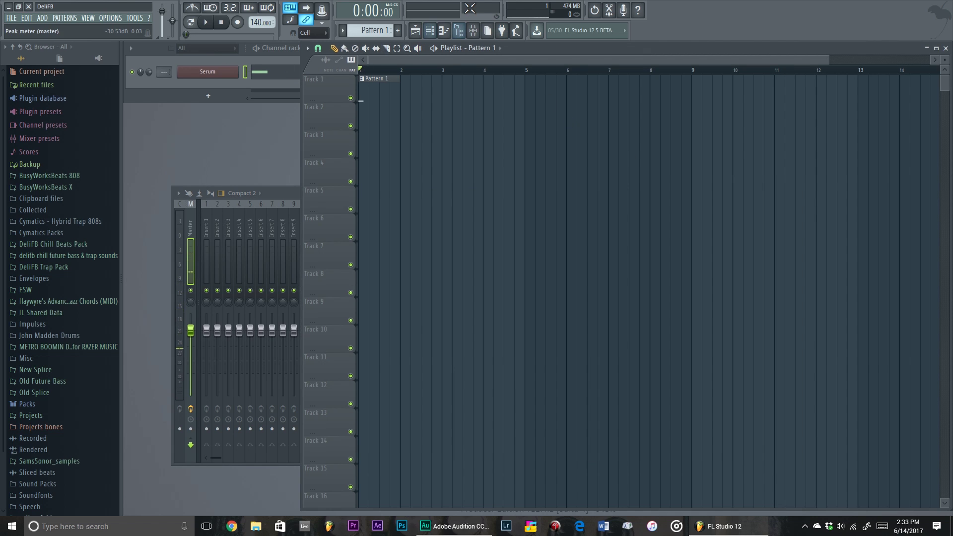
Step: Insert Edison in the second effect slot of the master track
click(272, 201)
click(726, 235)
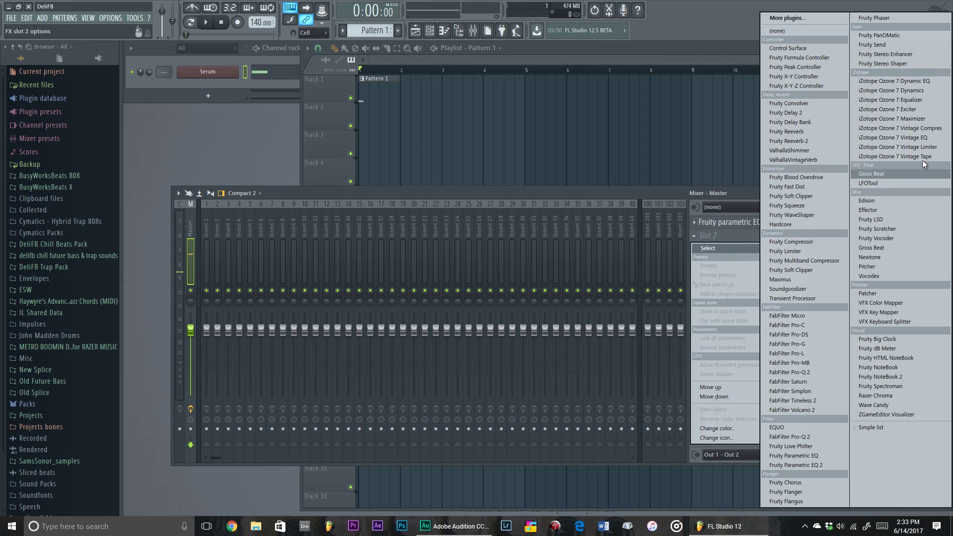
click(891, 201)
Step: Set Edison to record on play and record the click sound while the pattern plays
click(278, 149)
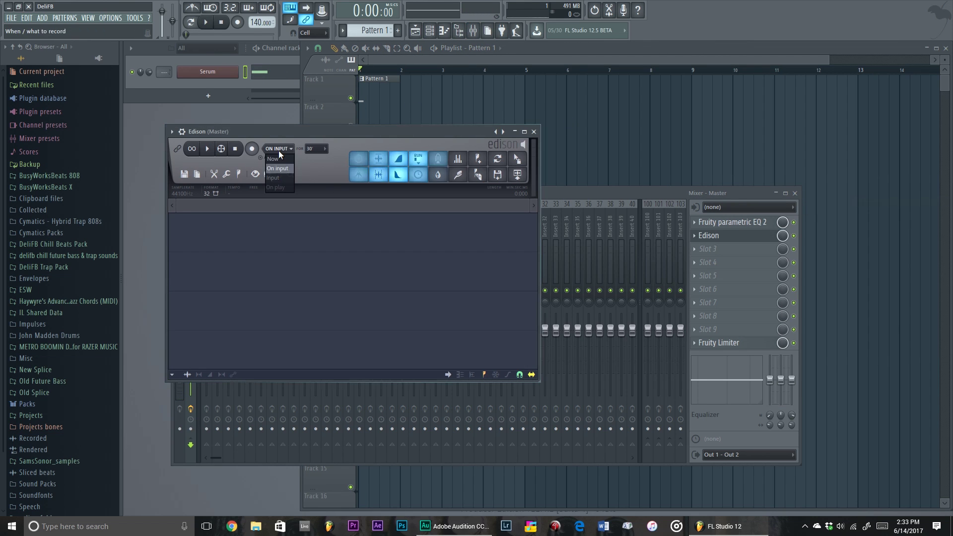
click(277, 188)
click(252, 149)
click(206, 21)
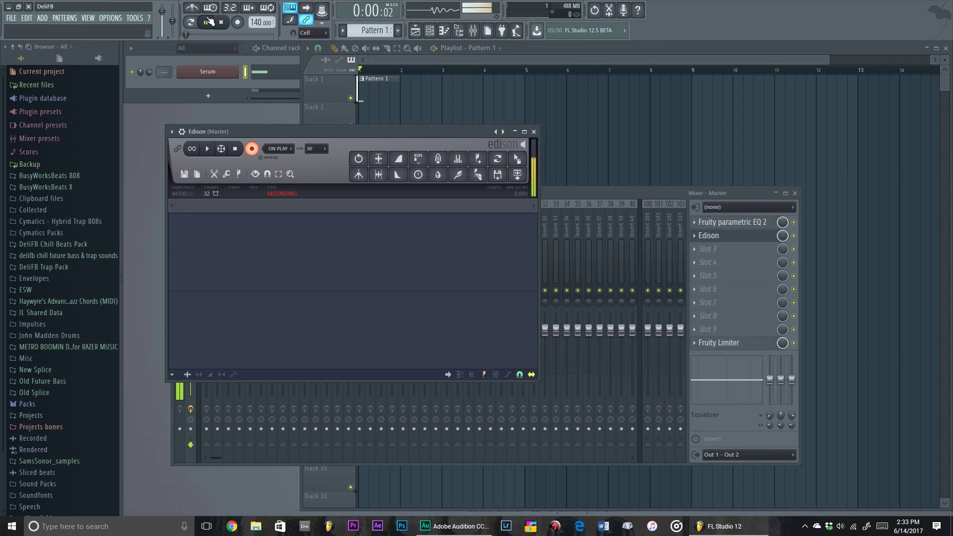
click(252, 149)
Step: Trim the excess audio after the click in the recording and normalize the remaining waveform
drag(214, 287, 538, 318)
key(Delete)
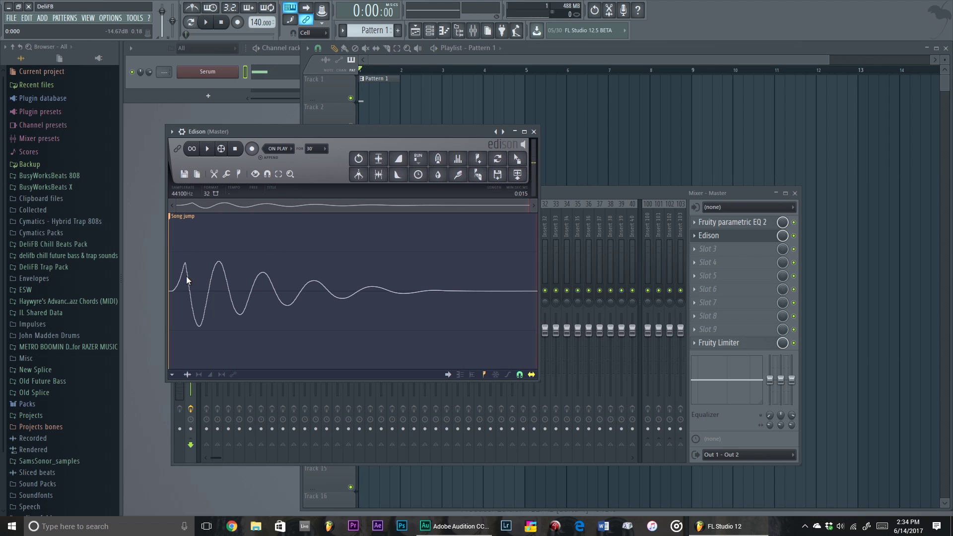
key(ctrl+n)
Step: Delete the Song jump marker at the start of the recorded sample
right_click(173, 222)
right_click(173, 216)
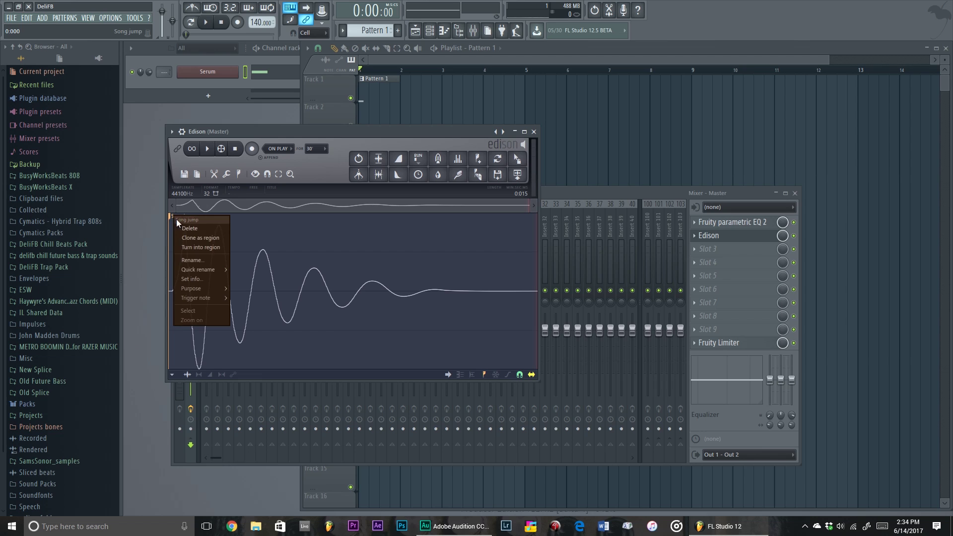
click(181, 225)
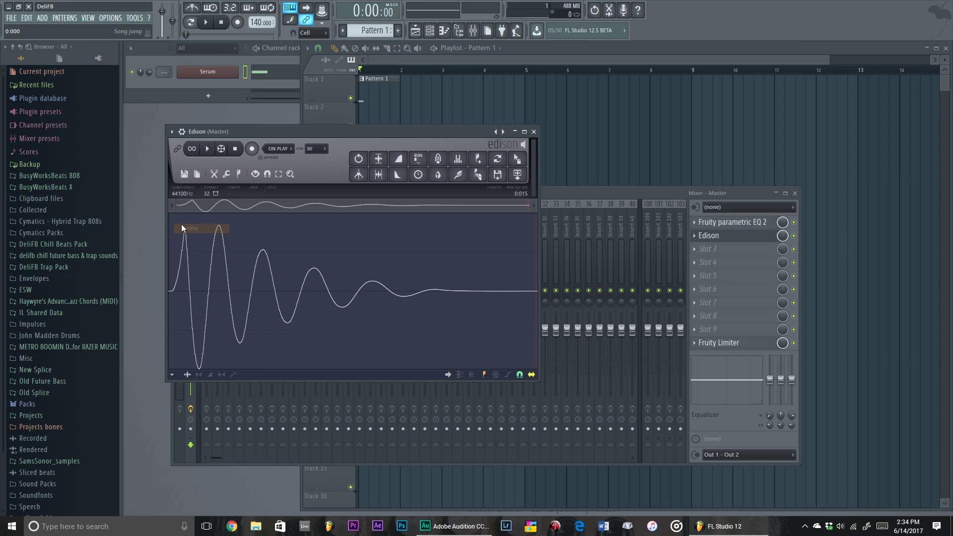
click(185, 174)
click(201, 209)
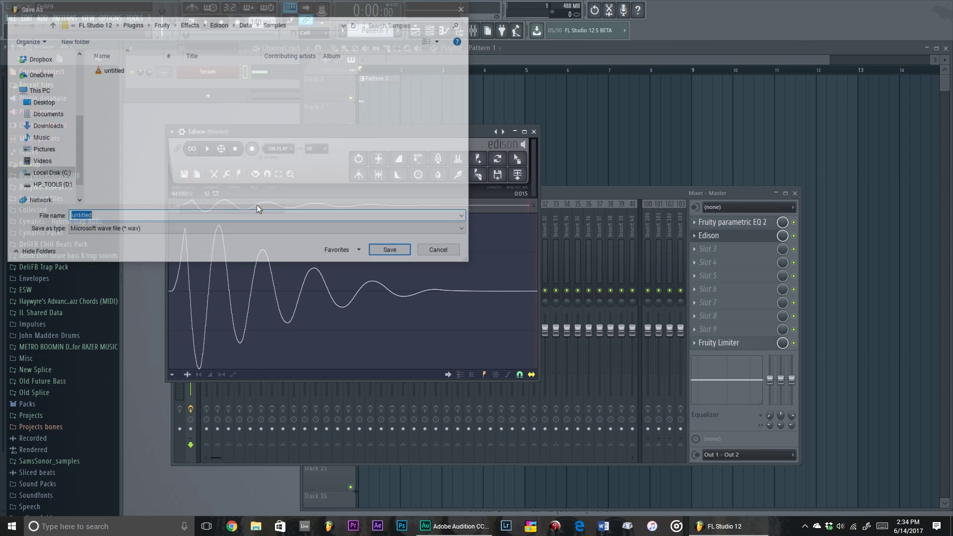
click(438, 253)
Step: Start saving the sample and browse to the System folder under Program Files (x86) > Image-Line > FL Studio 12 > Data
click(184, 175)
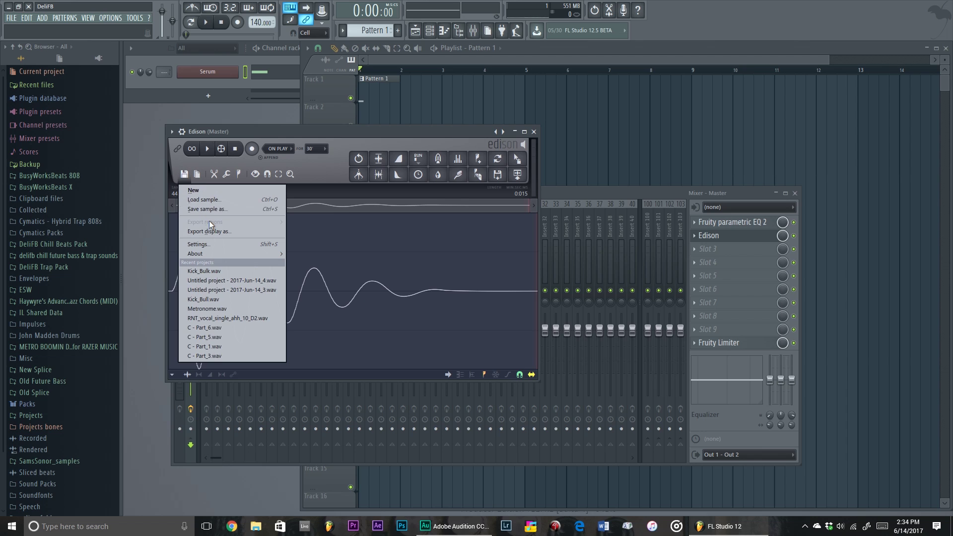
click(209, 209)
drag(248, 11, 295, 30)
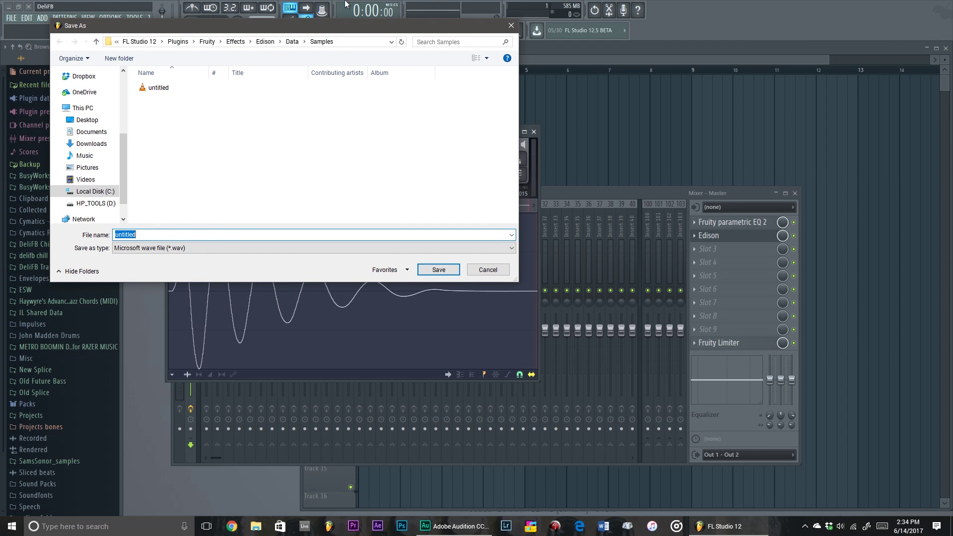
click(140, 41)
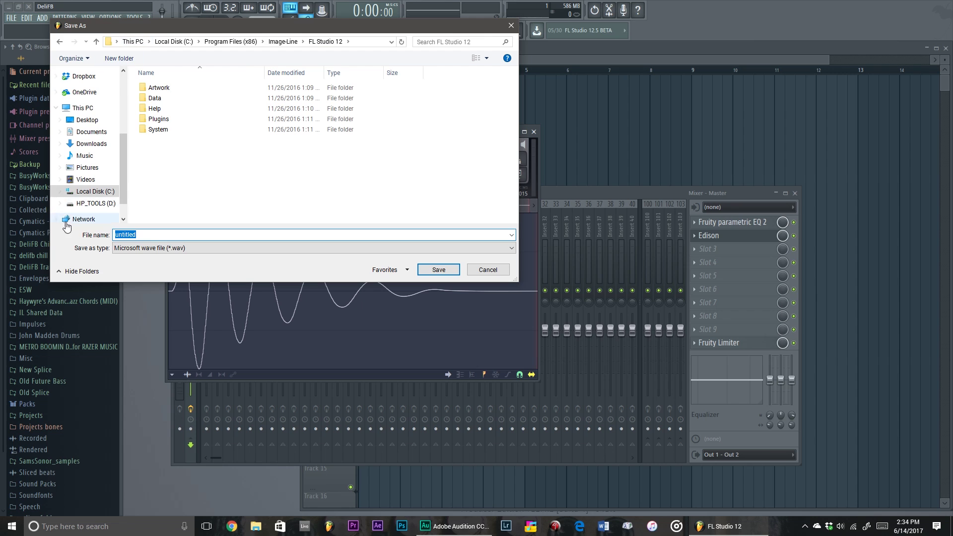
click(94, 192)
double_click(174, 202)
drag(206, 25, 405, 60)
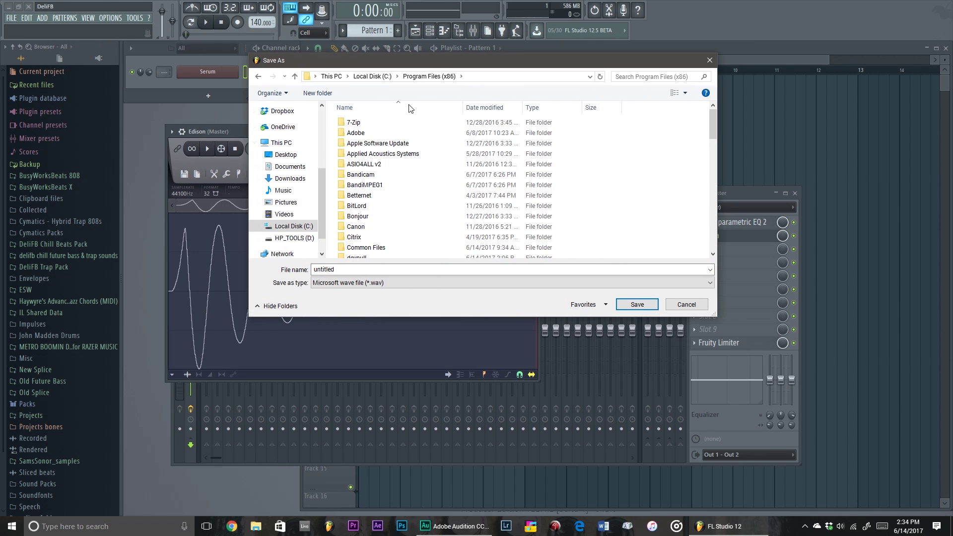
scroll(405, 229, down, 3)
double_click(368, 243)
double_click(369, 132)
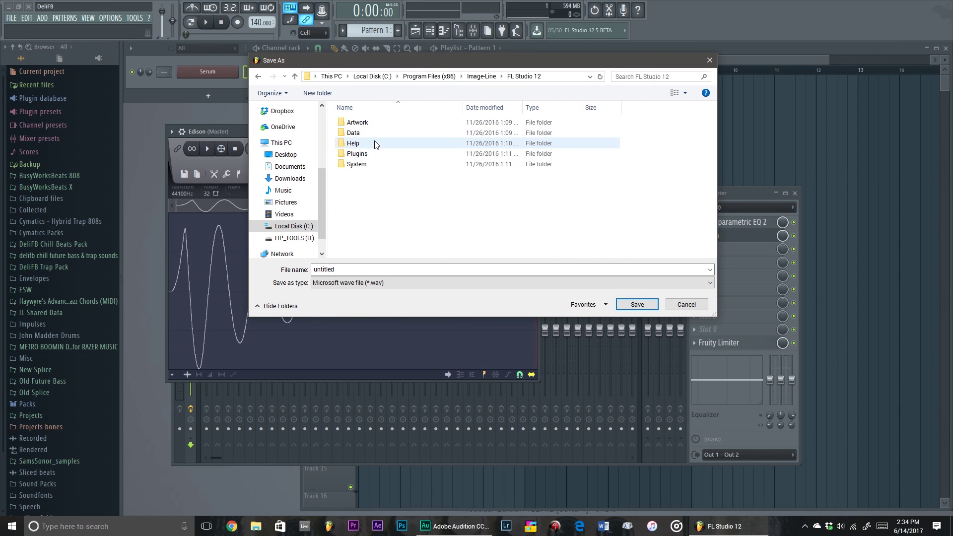
double_click(368, 132)
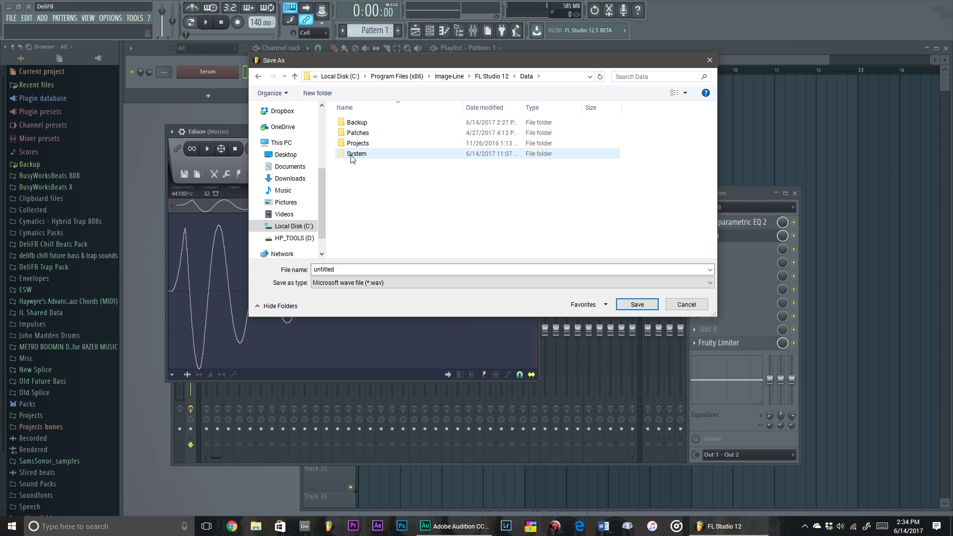
double_click(410, 157)
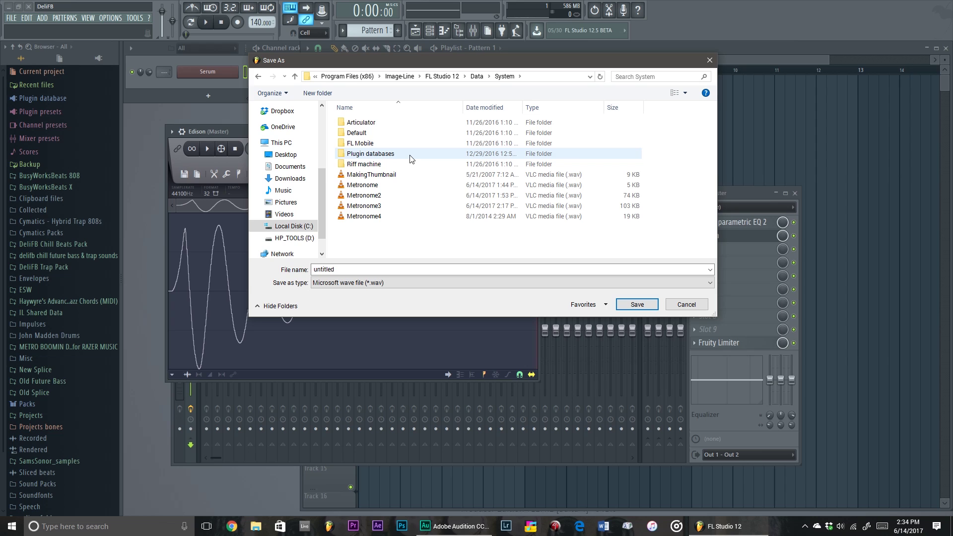
Step: Save the recorded click as a WAV over Metronome3 in the System folder, replacing the existing file
click(412, 184)
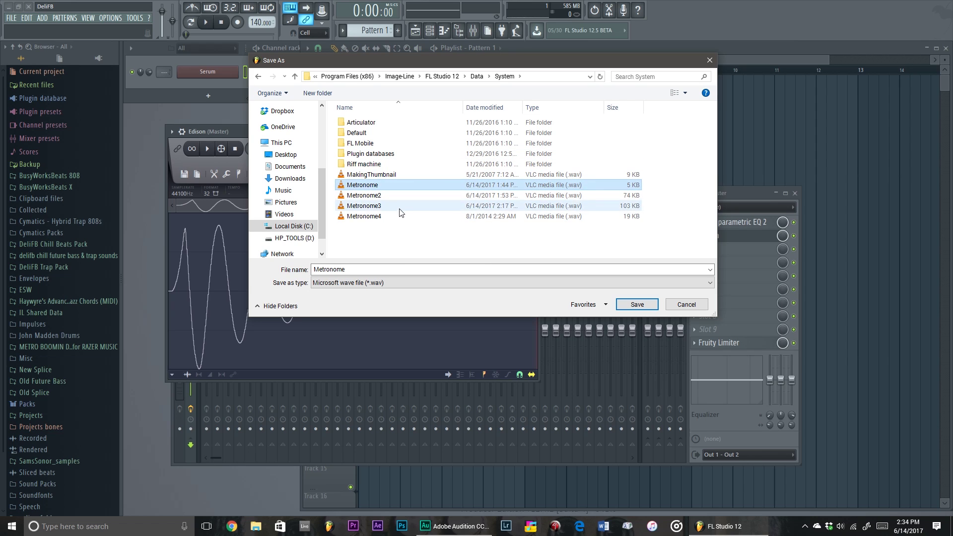
click(420, 219)
click(413, 186)
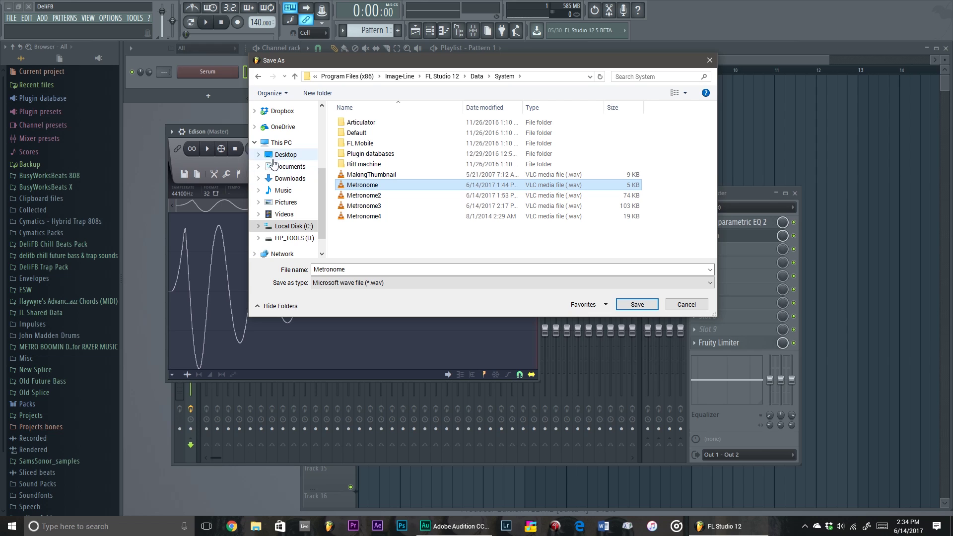
click(452, 217)
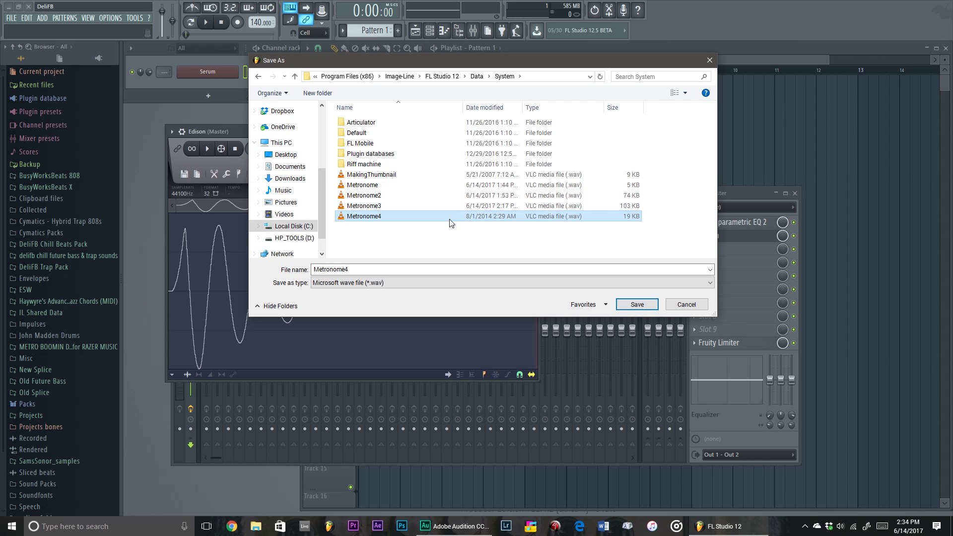
click(511, 207)
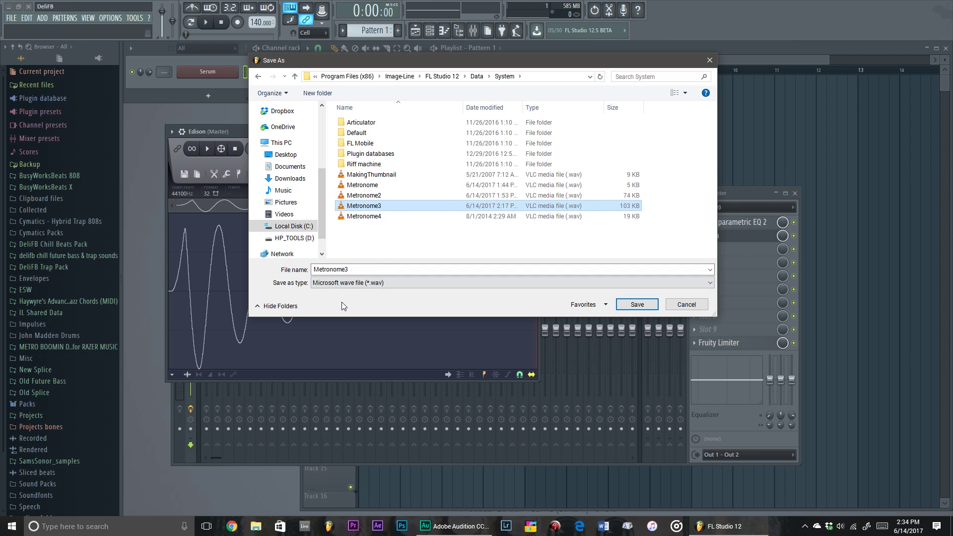
click(372, 283)
click(372, 285)
double_click(396, 209)
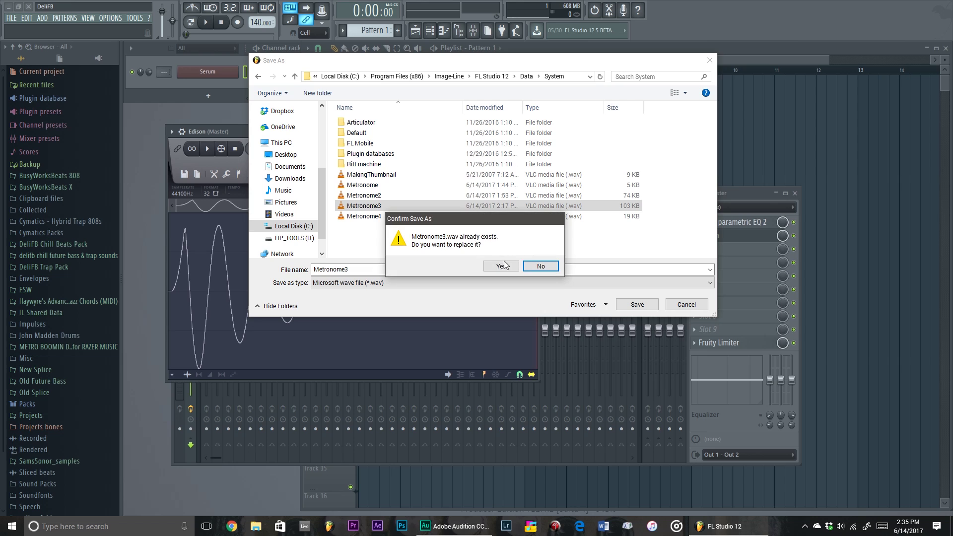
click(502, 266)
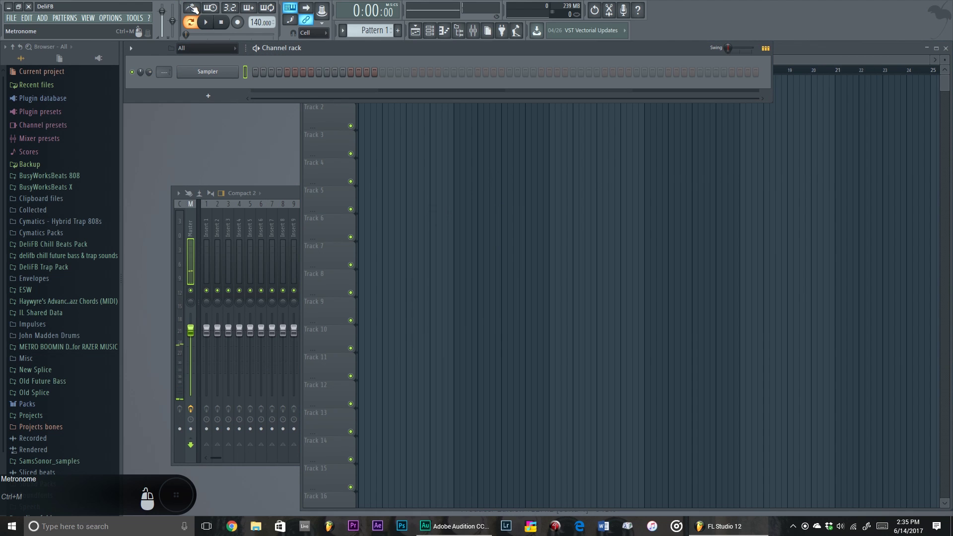
Step: Enable the metronome with the Beep sound and play the empty project to hear the custom click
right_click(192, 9)
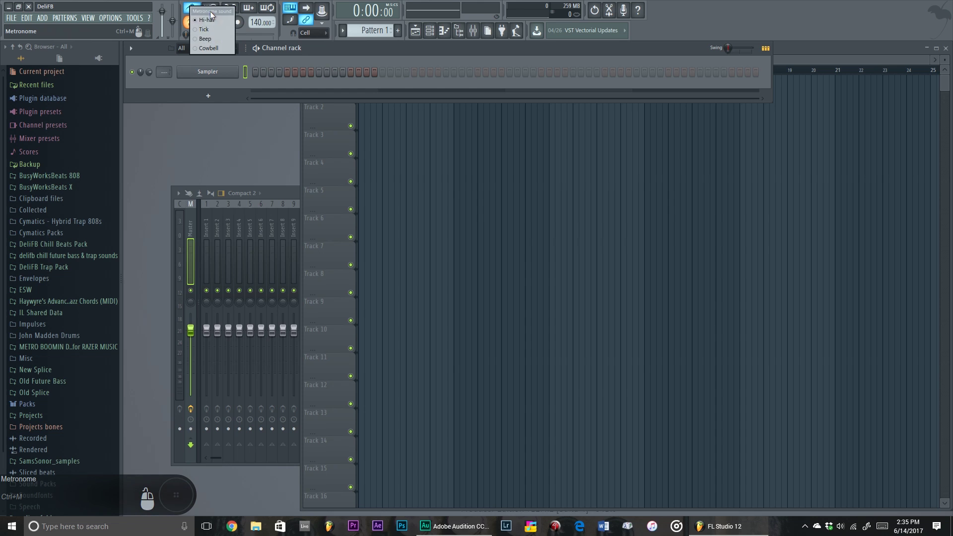
click(209, 39)
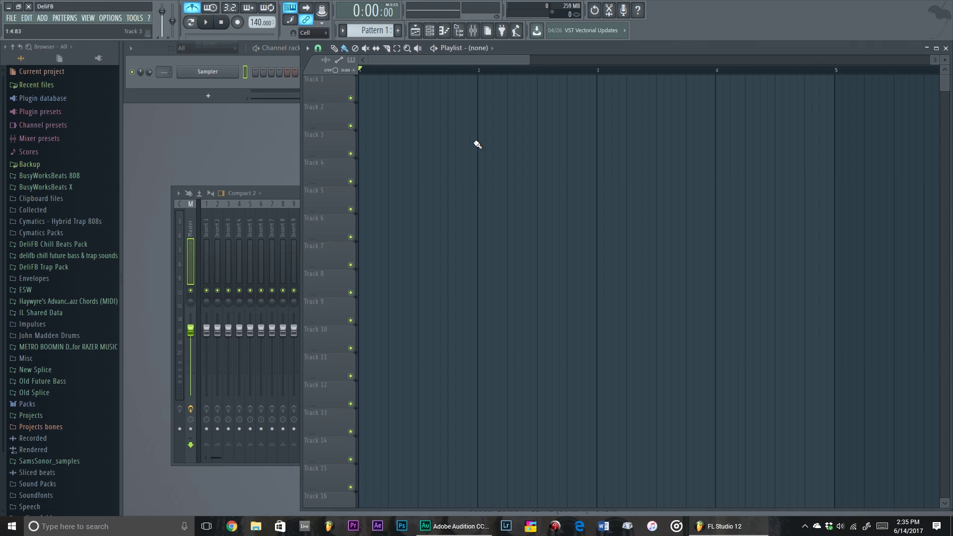
key(space)
key(space)
key(space)
key(F9)
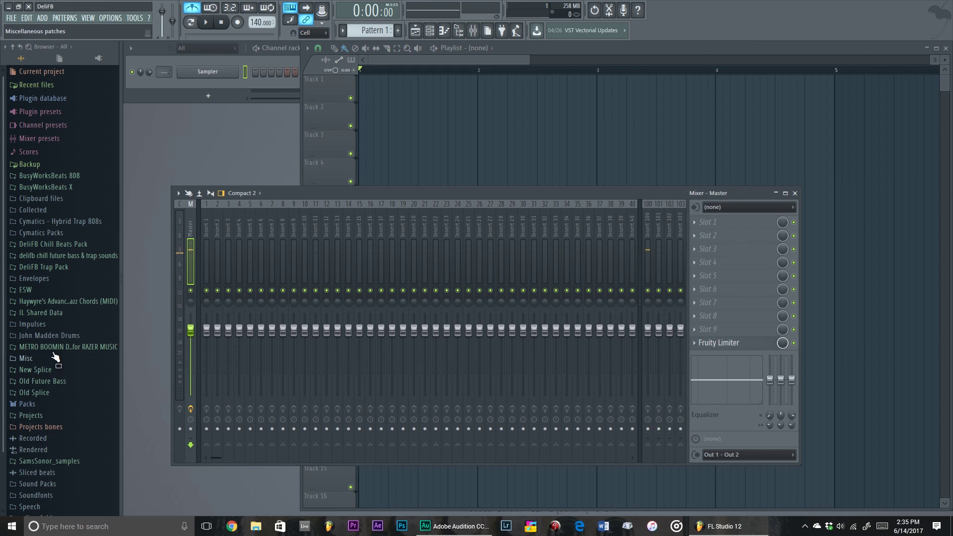
Step: Find KSHMR Punchy Kick 24 (F) in the KSHMR VOL 2 Punchy Kicks folder and place it at the start of Track 1
scroll(63, 339, down, 2)
click(75, 433)
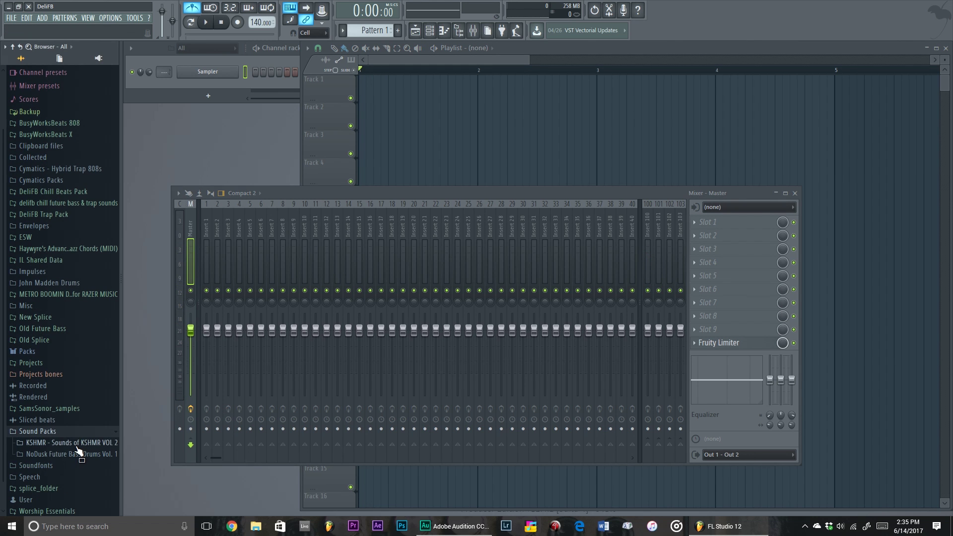
click(75, 442)
click(75, 467)
click(66, 432)
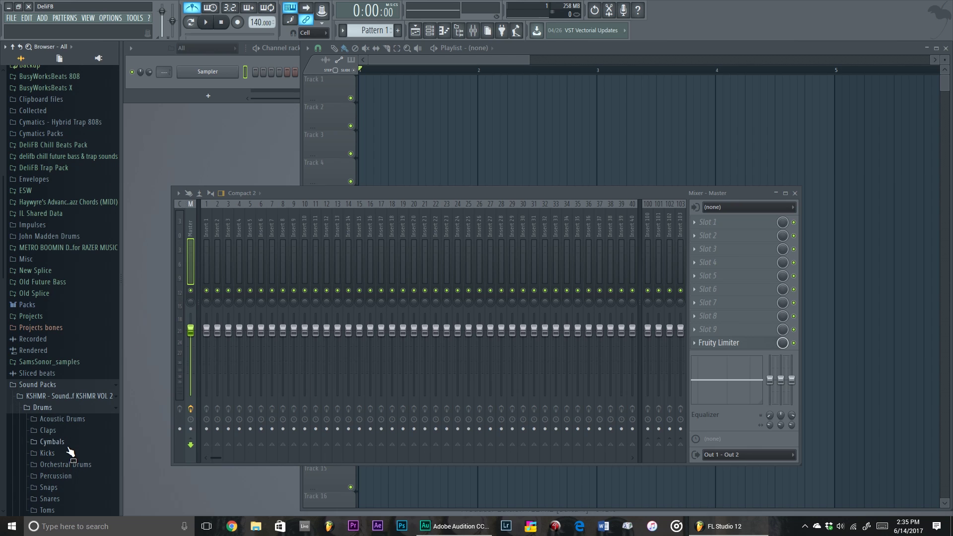
click(64, 443)
drag(79, 437, 379, 87)
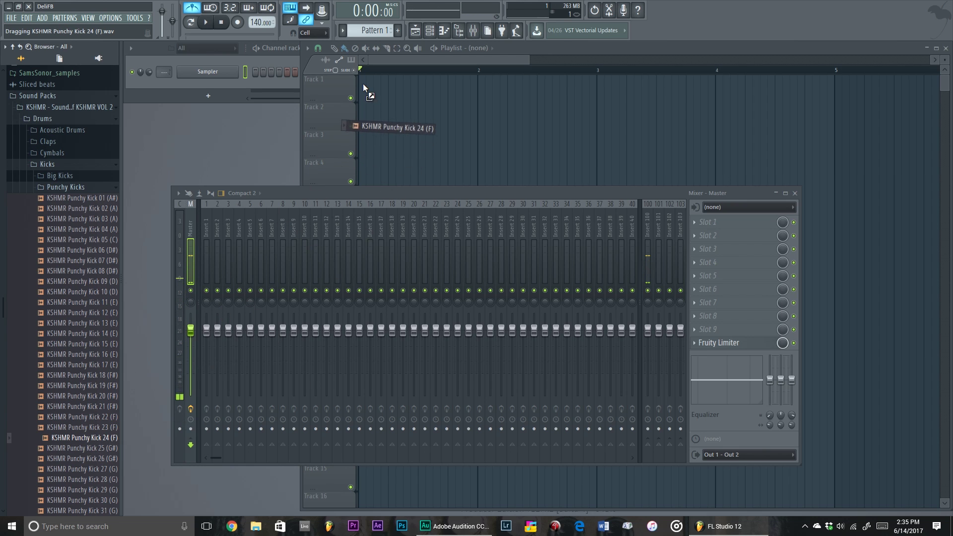
Step: Open the kick clip's sample settings and load its waveform into Edison for editing
double_click(387, 87)
right_click(272, 382)
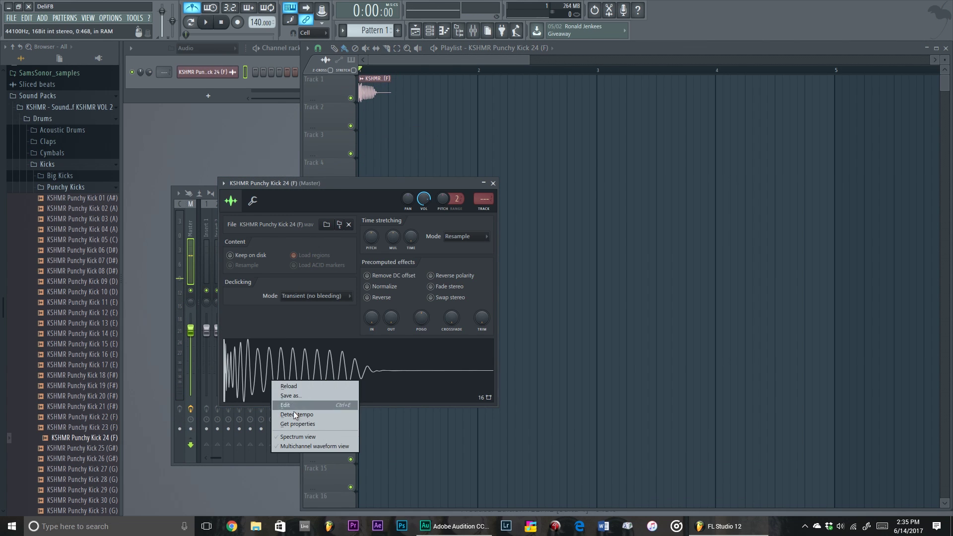
click(293, 405)
Step: Save the kick sample from Edison over Metronome3 in the FL Studio 12 > Data > System folder, replacing the existing file
click(171, 161)
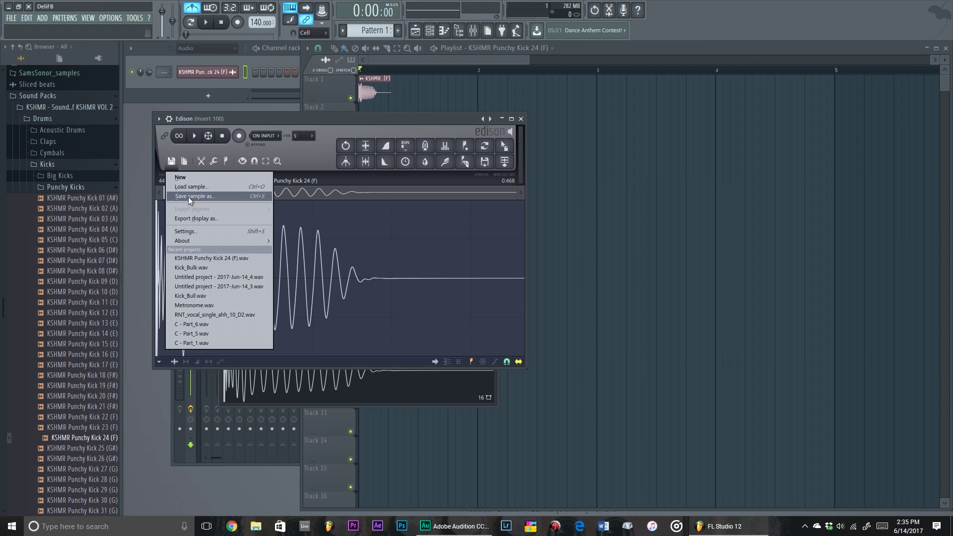
click(188, 196)
double_click(377, 241)
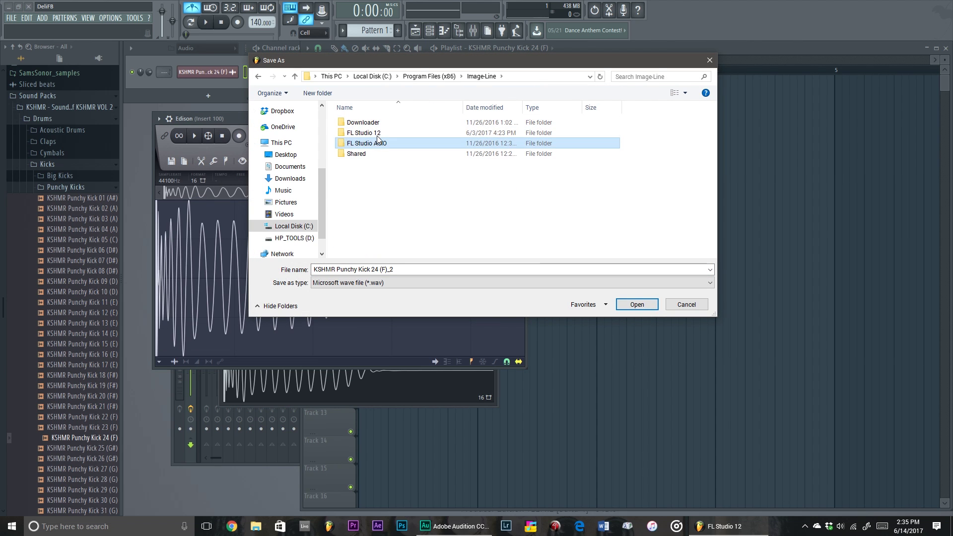
double_click(384, 205)
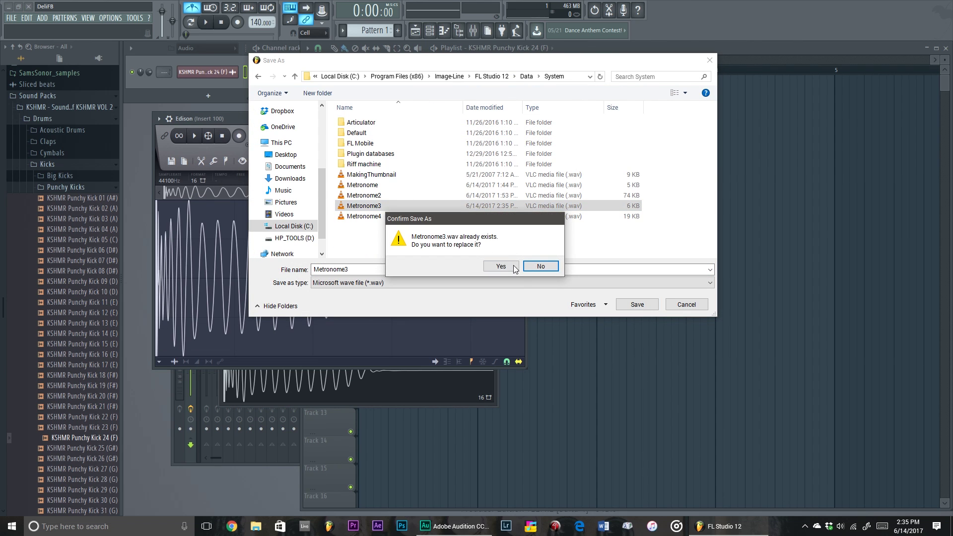
click(515, 269)
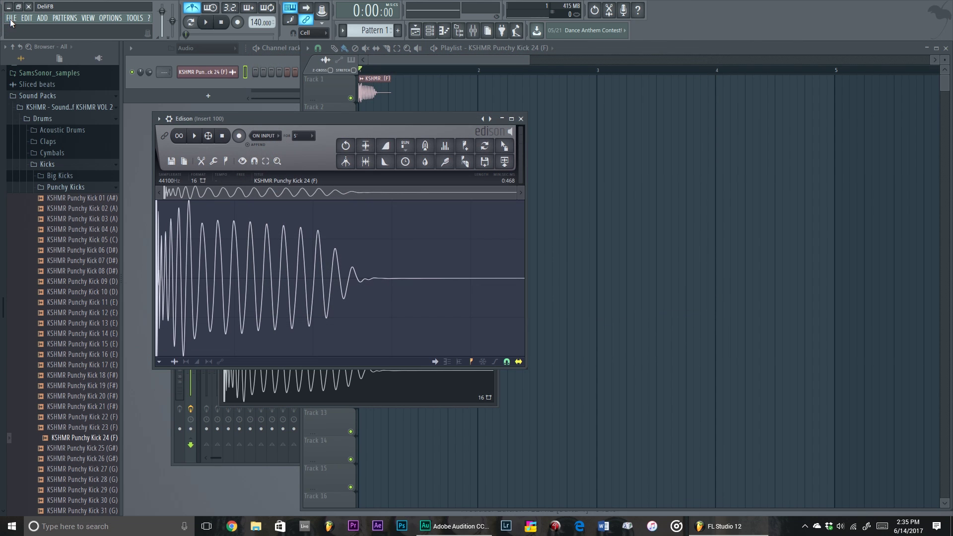
Step: Exit and restart the program so the replaced metronome sound is loaded
click(11, 22)
click(22, 232)
click(481, 291)
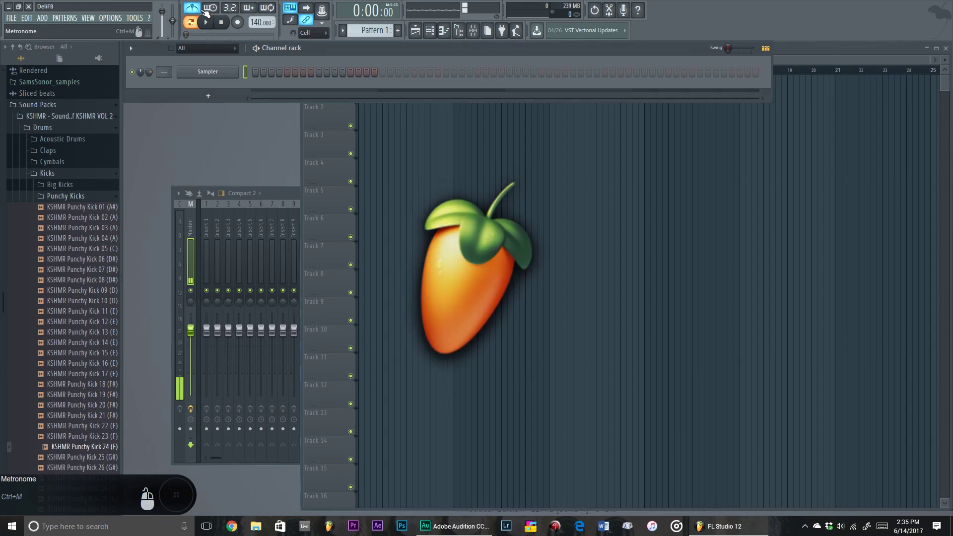
Step: Select the Beep metronome sound again and play the empty playlist to hear the kick as the click
right_click(198, 8)
click(219, 50)
click(506, 215)
key(space)
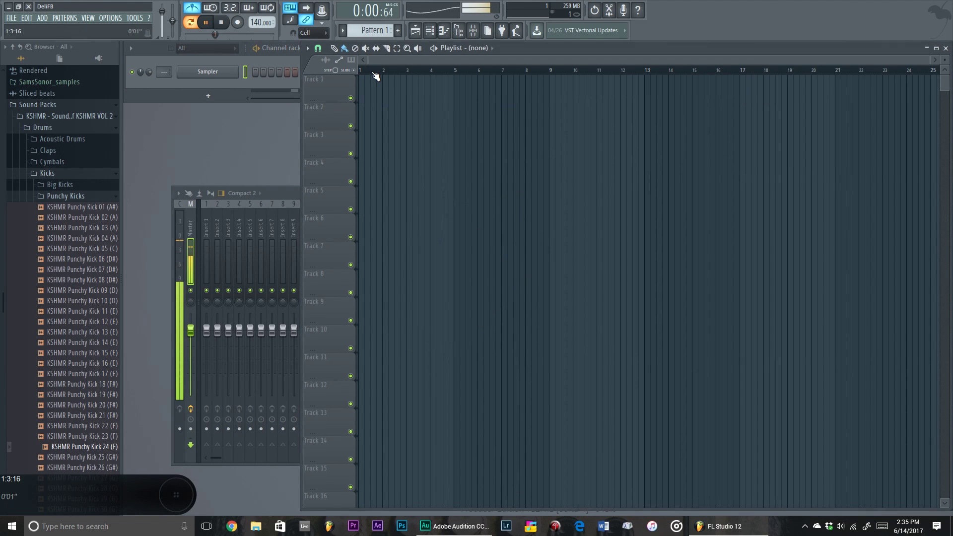
scroll(356, 99, up, 3)
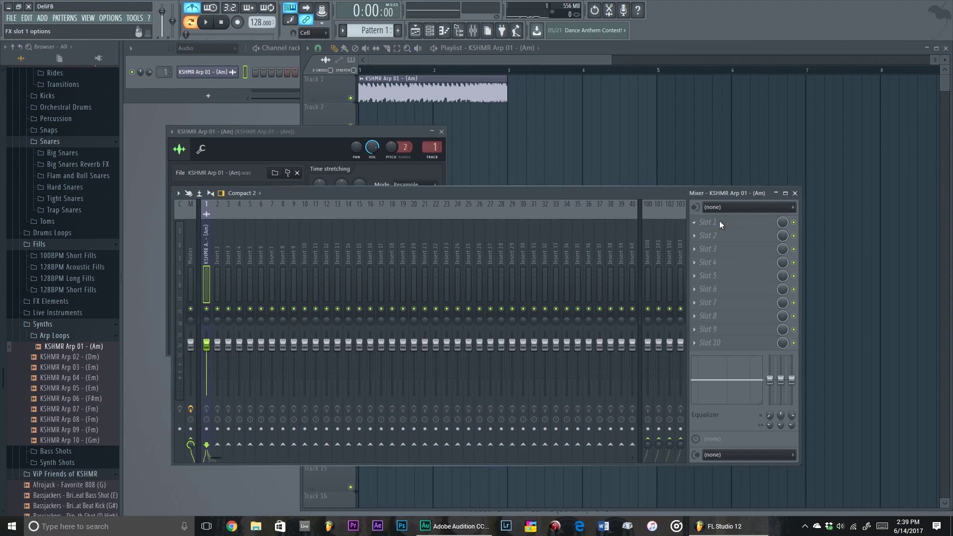
Step: Add the Kickstart effect to slot 1 of the KSHMR Arp 01 - (Am) mixer track
click(717, 222)
click(794, 20)
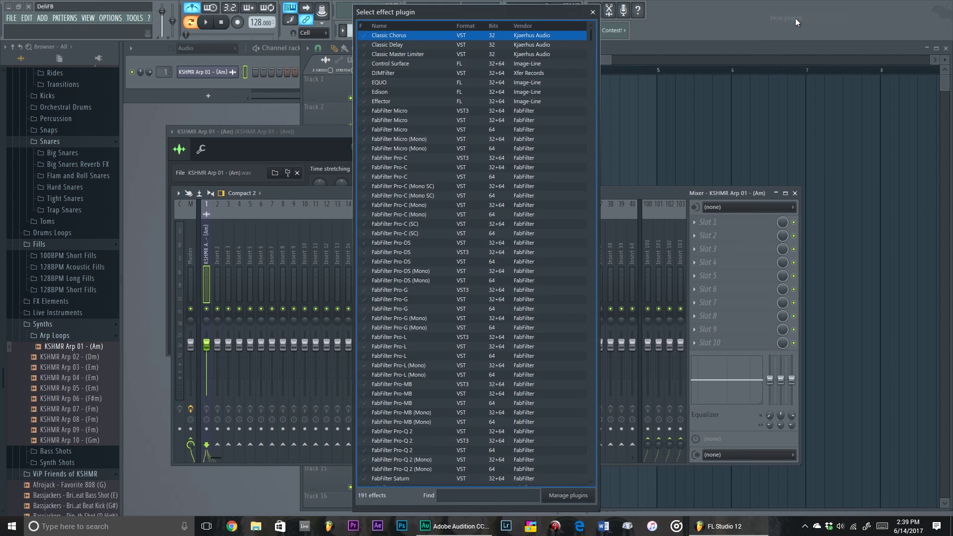
text(kick)
double_click(404, 36)
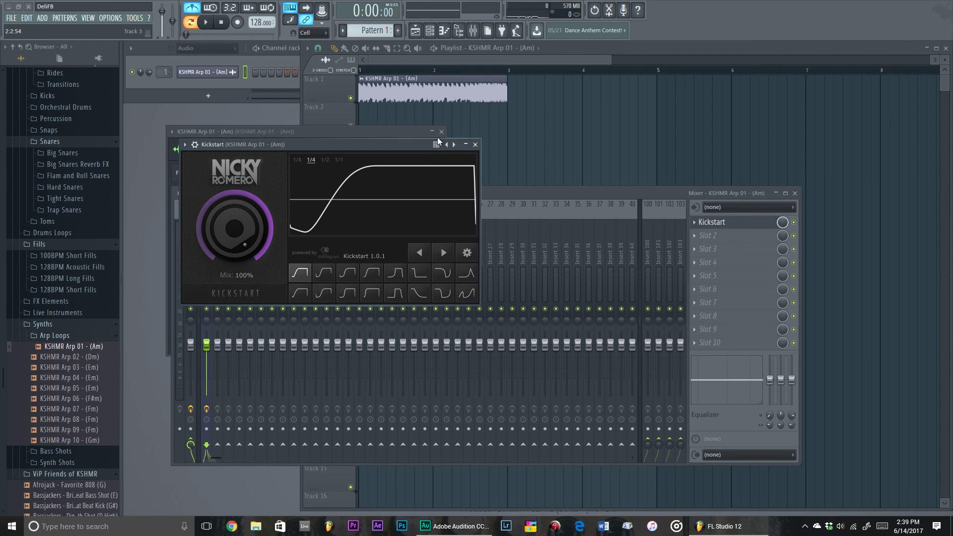
Step: Close the plugin, sample and mixer windows and play the KSHMR Arp 01 - (Am) loop with the metronome
click(422, 132)
key(Escape)
key(Escape)
click(344, 70)
key(l)
key(space)
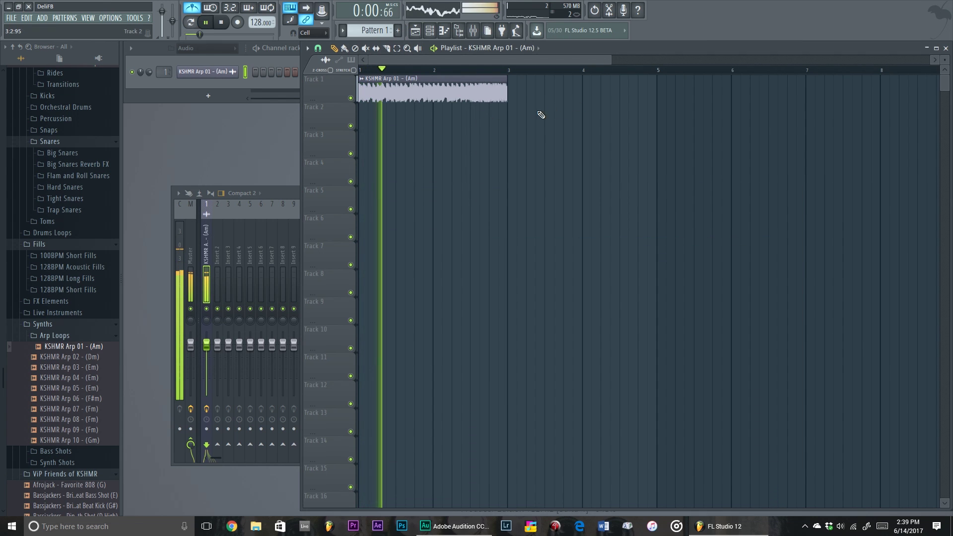
key(F9)
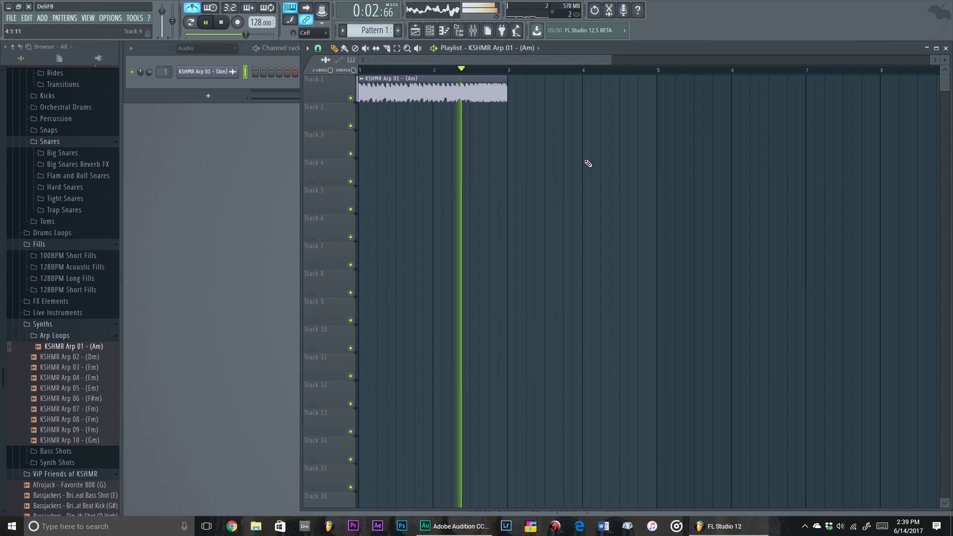
key(space)
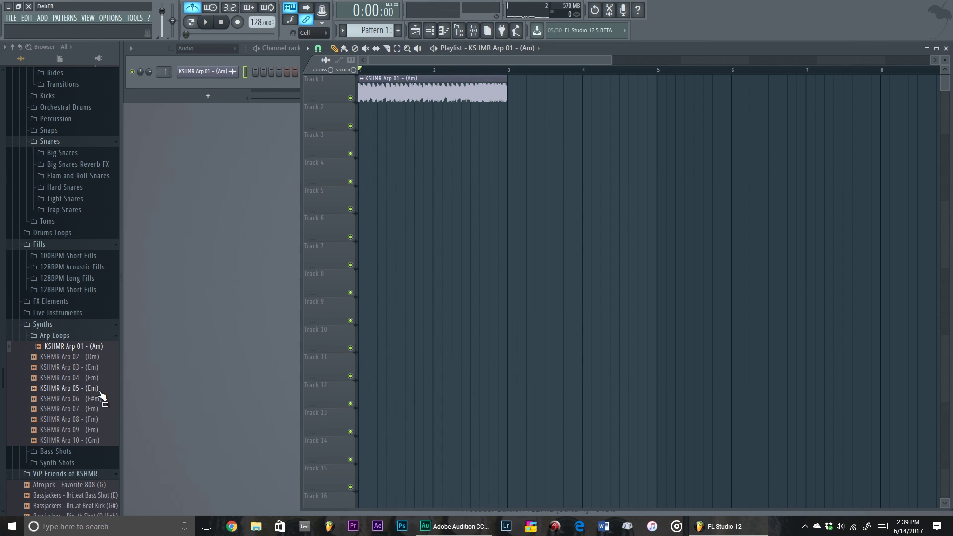
Step: Replace the Track 1 loop with KSHMR Arp 05 - (Em) and play it with the metronome
drag(101, 392, 392, 92)
key(space)
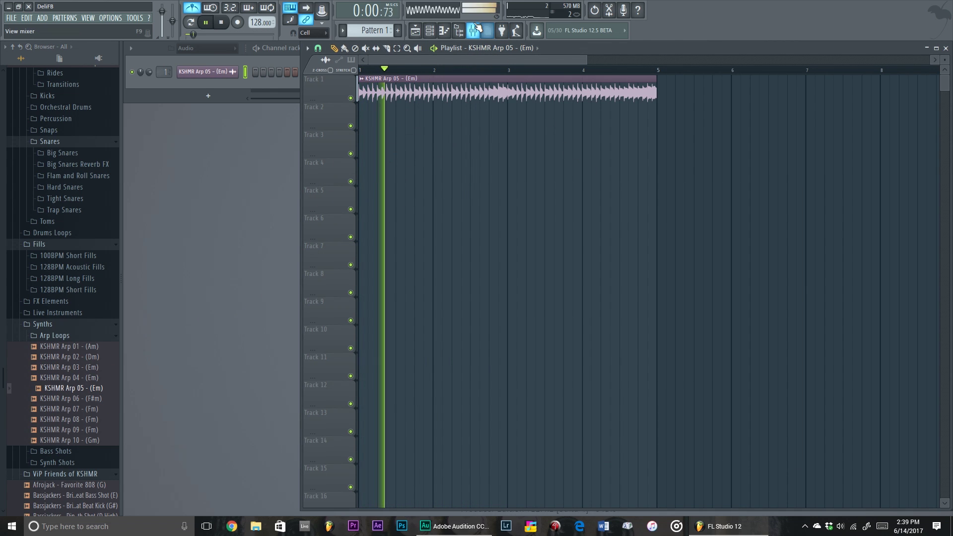
Step: Add a Serum channel on mixer track 2 and play a C5 note along with the KSHMR Arp 05 loop
click(208, 95)
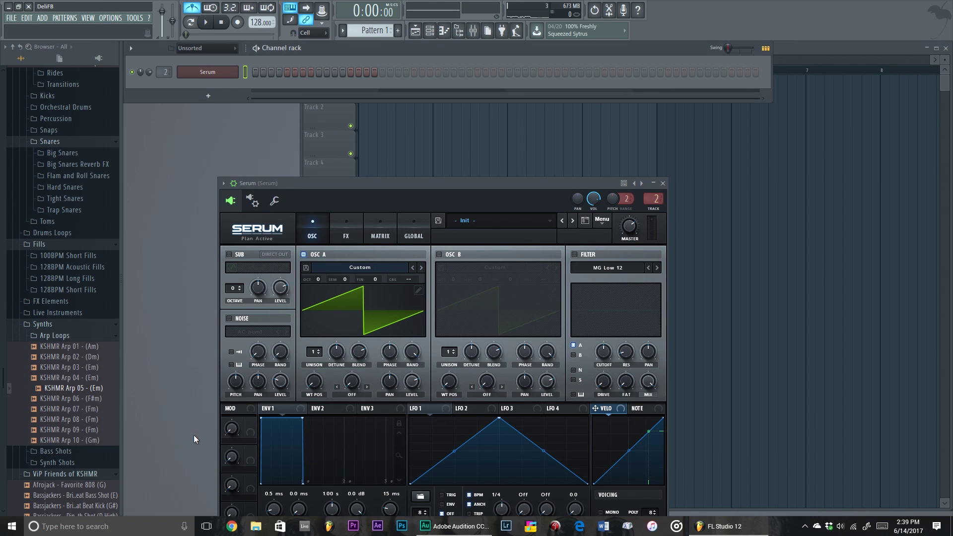
key(F9)
key(F9)
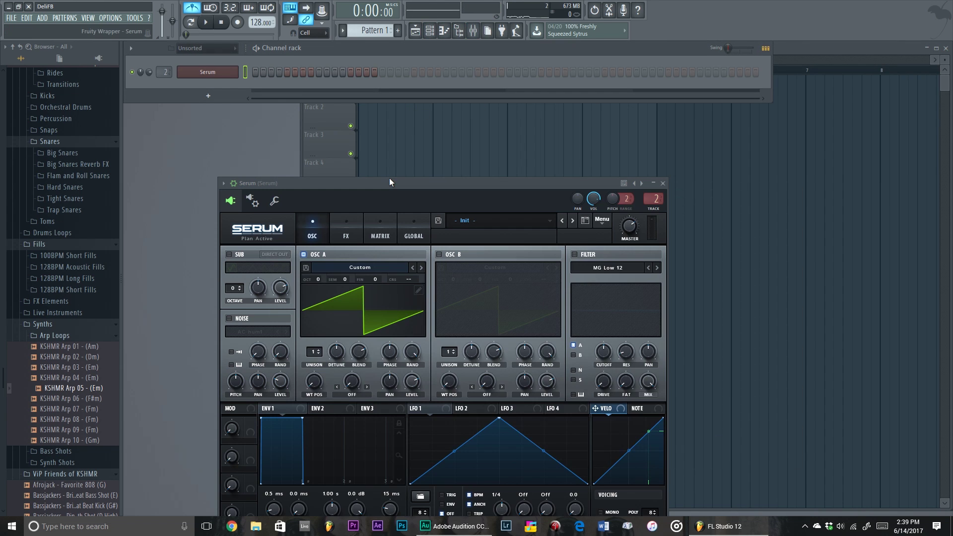
key(F5)
key(space)
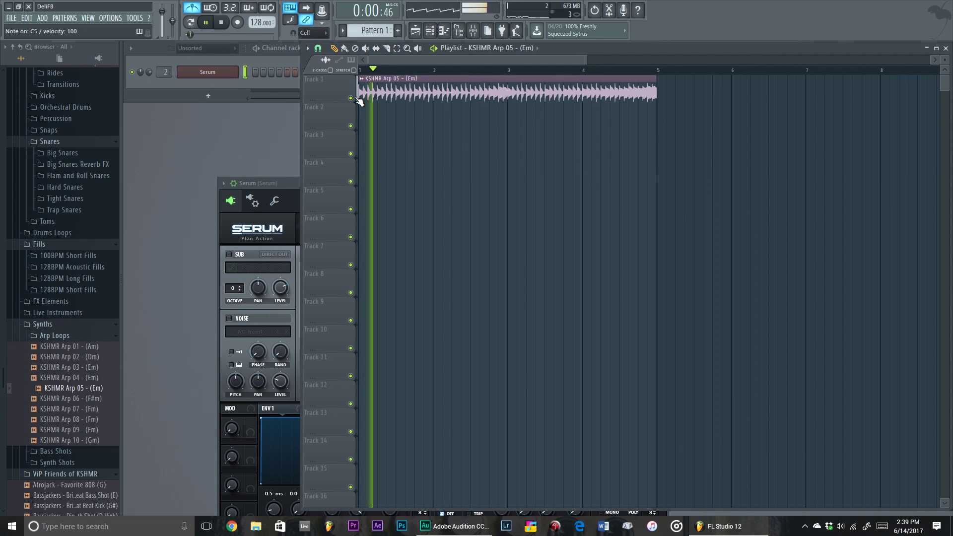
key(space)
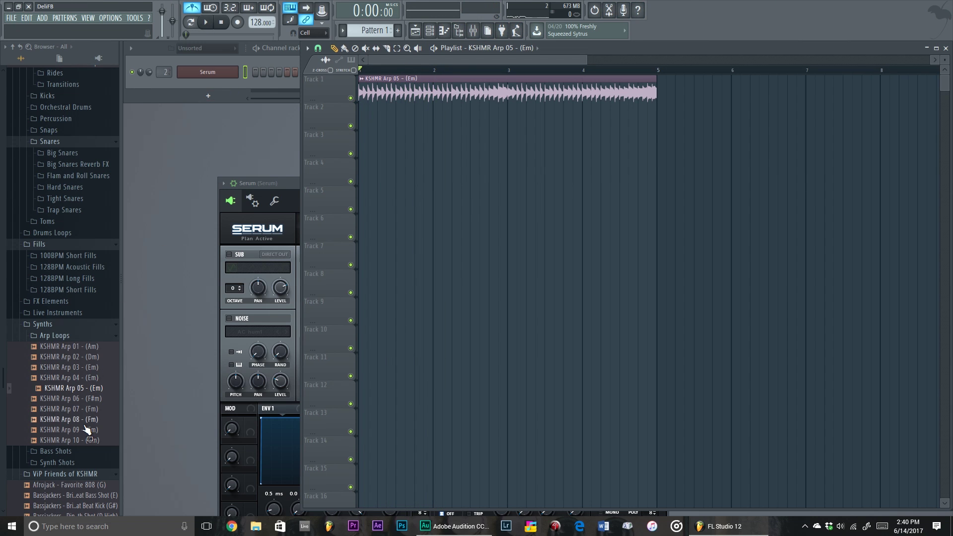
Step: Replace the Track 1 loop with KSHMR Arp 08 - (Fm) and audition it with the metronome
drag(85, 423, 454, 89)
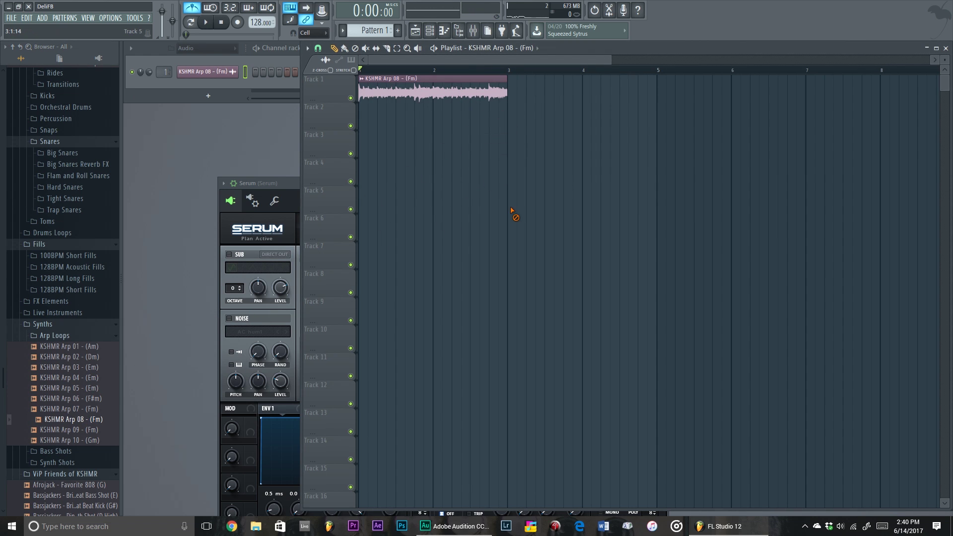
key(space)
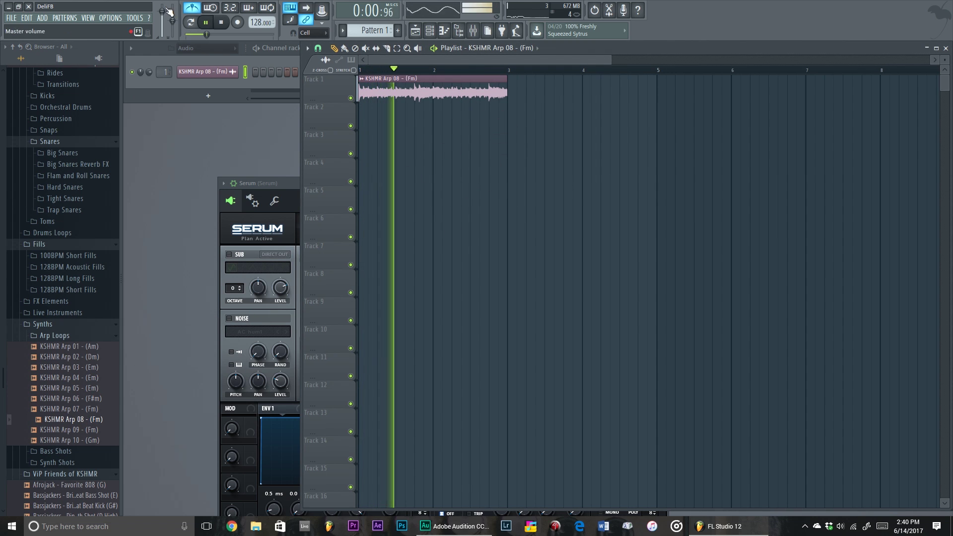
click(213, 78)
key(space)
Step: Move the Serum window up, play F4 notes over the KSHMR Arp 08 loop, and close Serum
drag(285, 186, 237, 112)
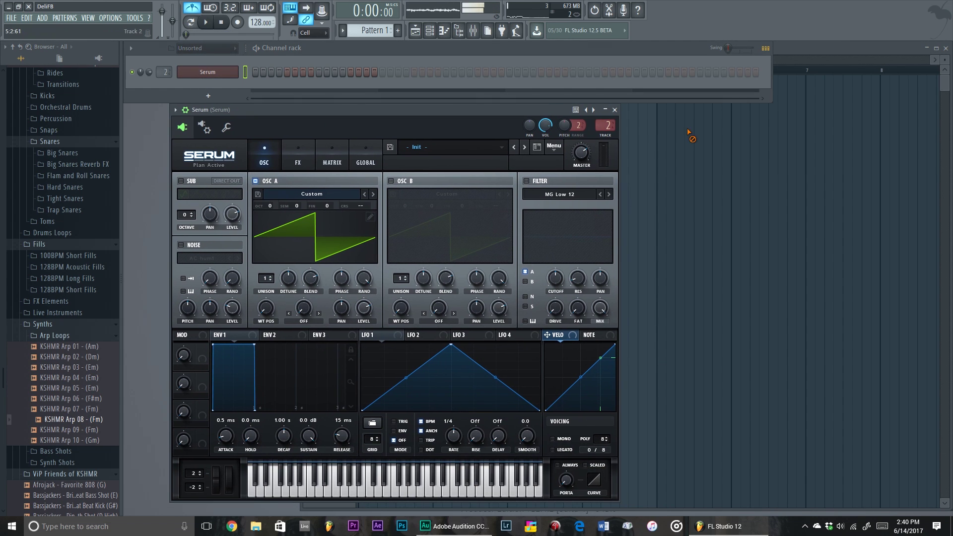
key(space)
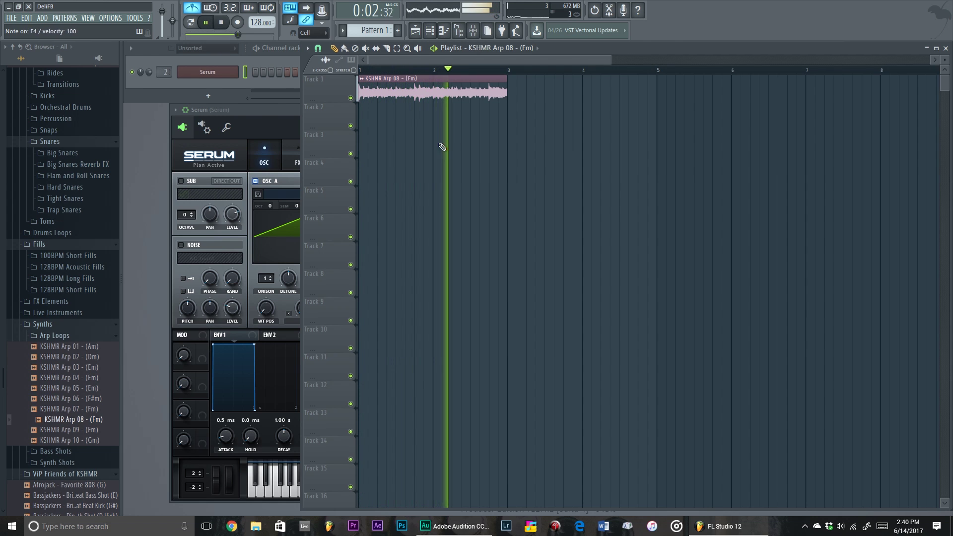
click(269, 111)
key(v)
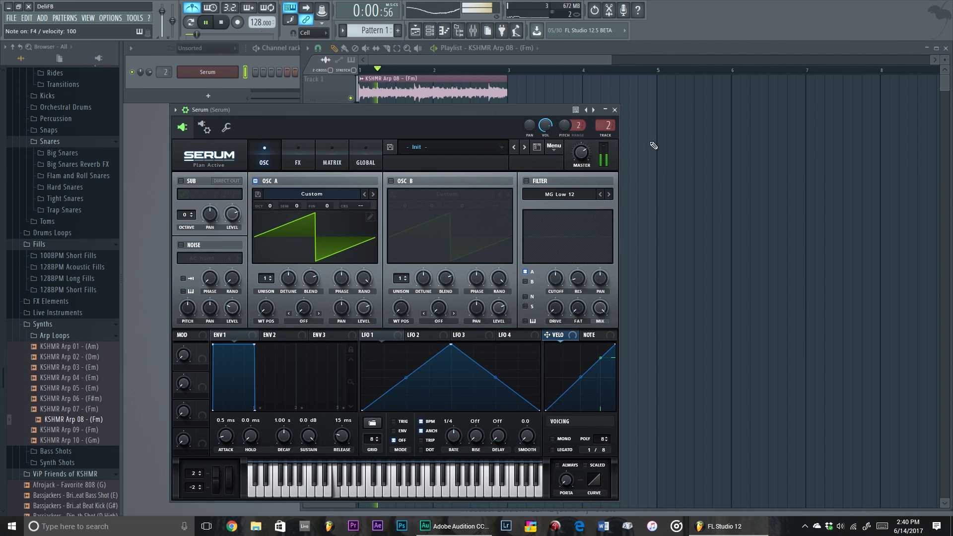
click(615, 110)
key(space)
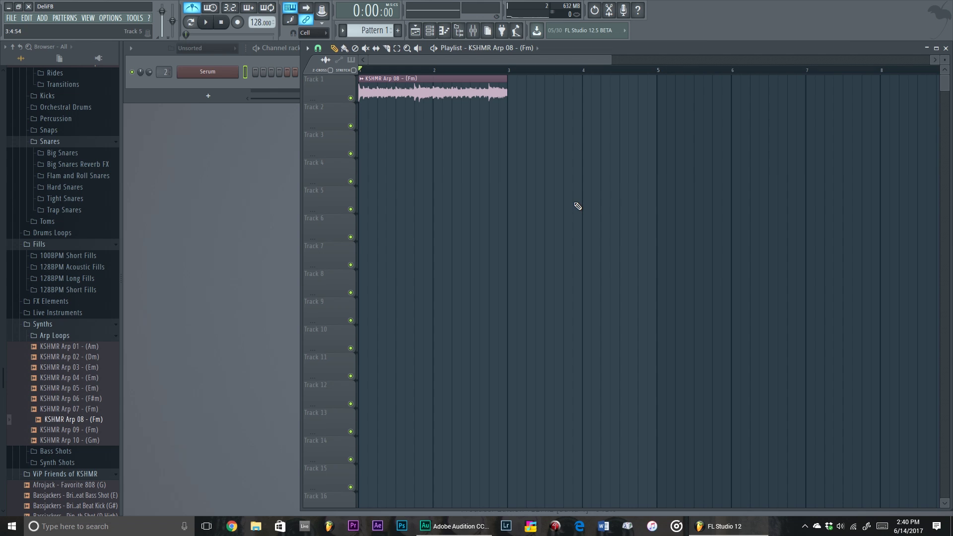
Step: Start a new project and open the list of metronome sounds
click(11, 18)
click(15, 29)
click(485, 286)
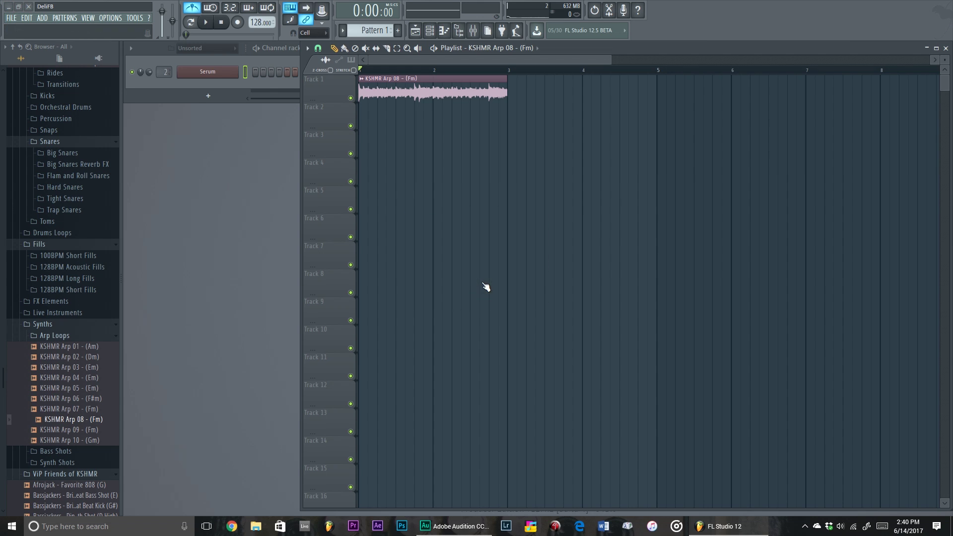
right_click(192, 8)
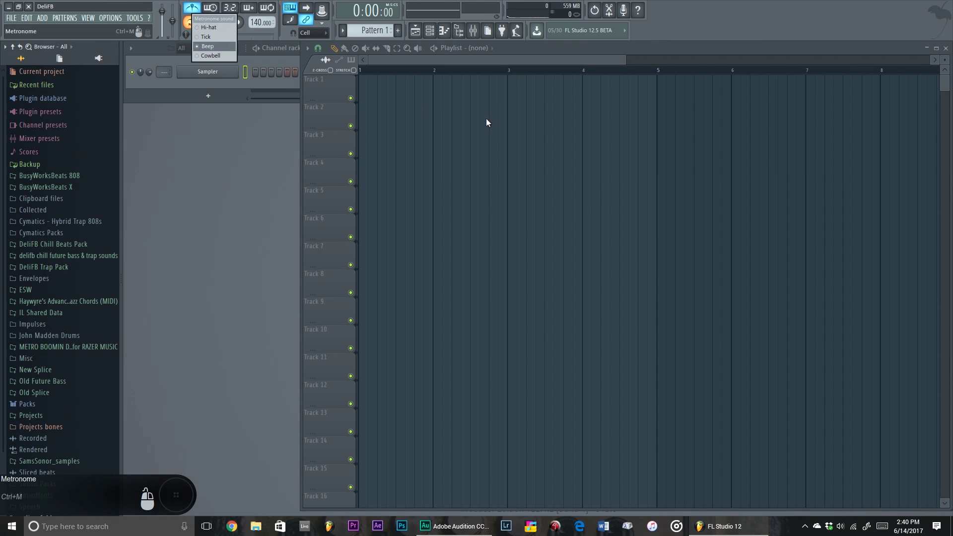